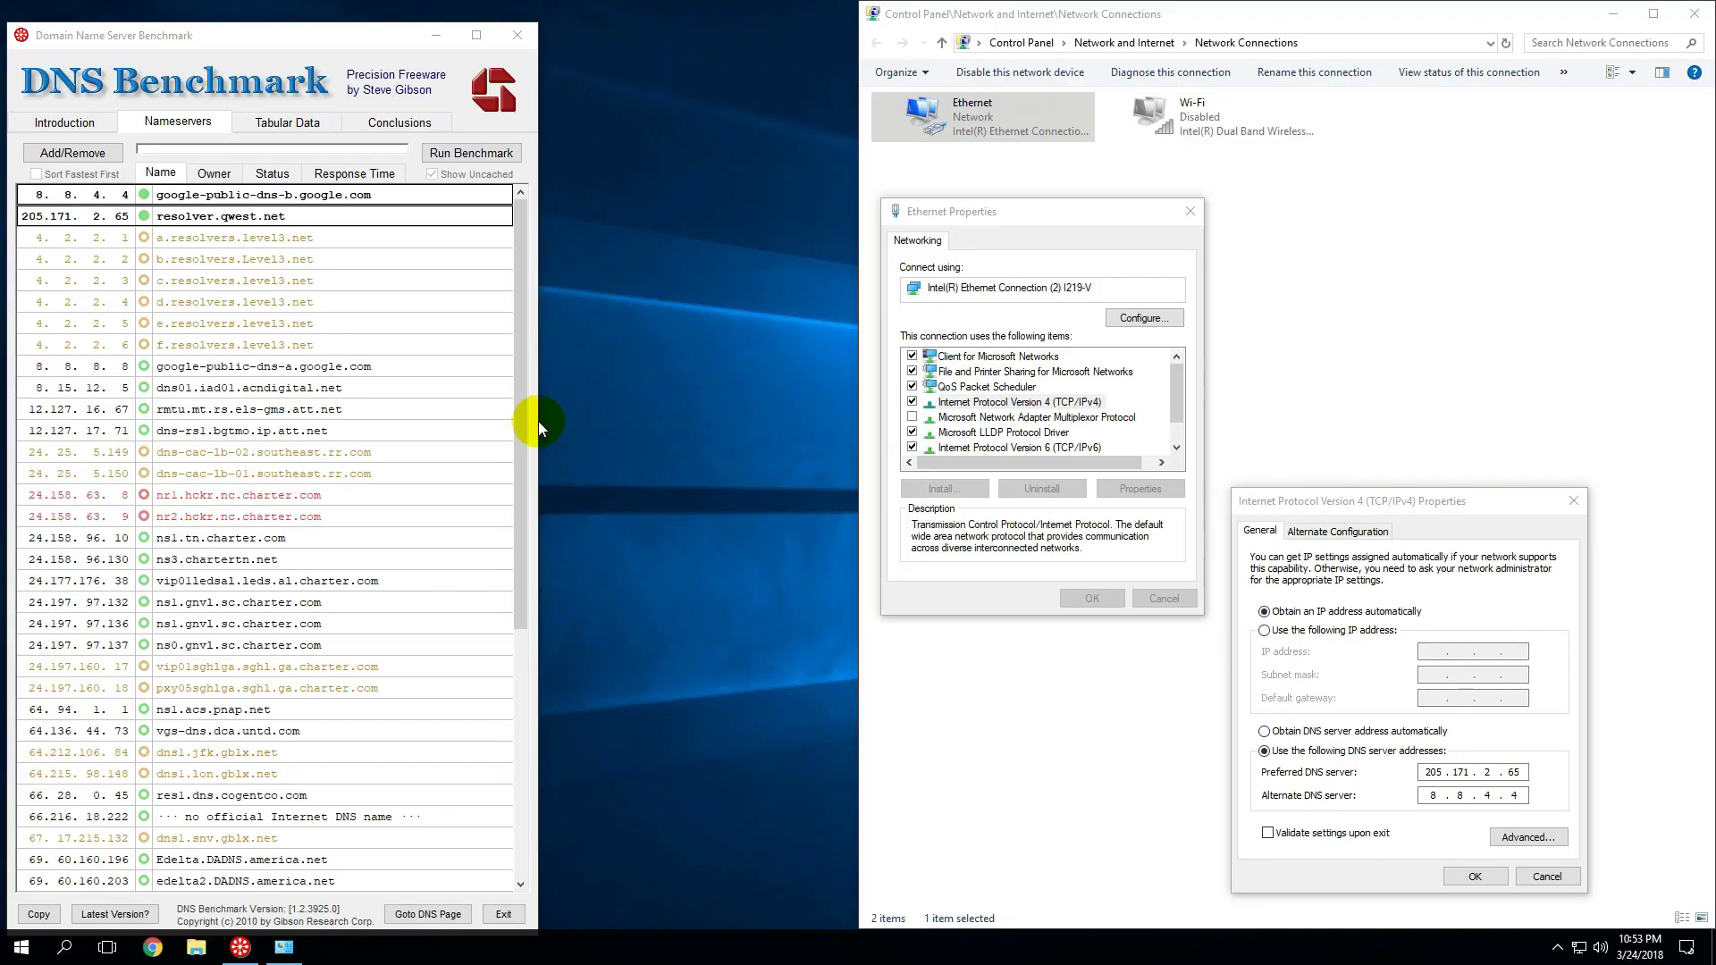
# Run the DNS benchmark and compare the nameservers' response times from the fastest to the slowest, including the outlined ones
pyautogui.click(689, 518)
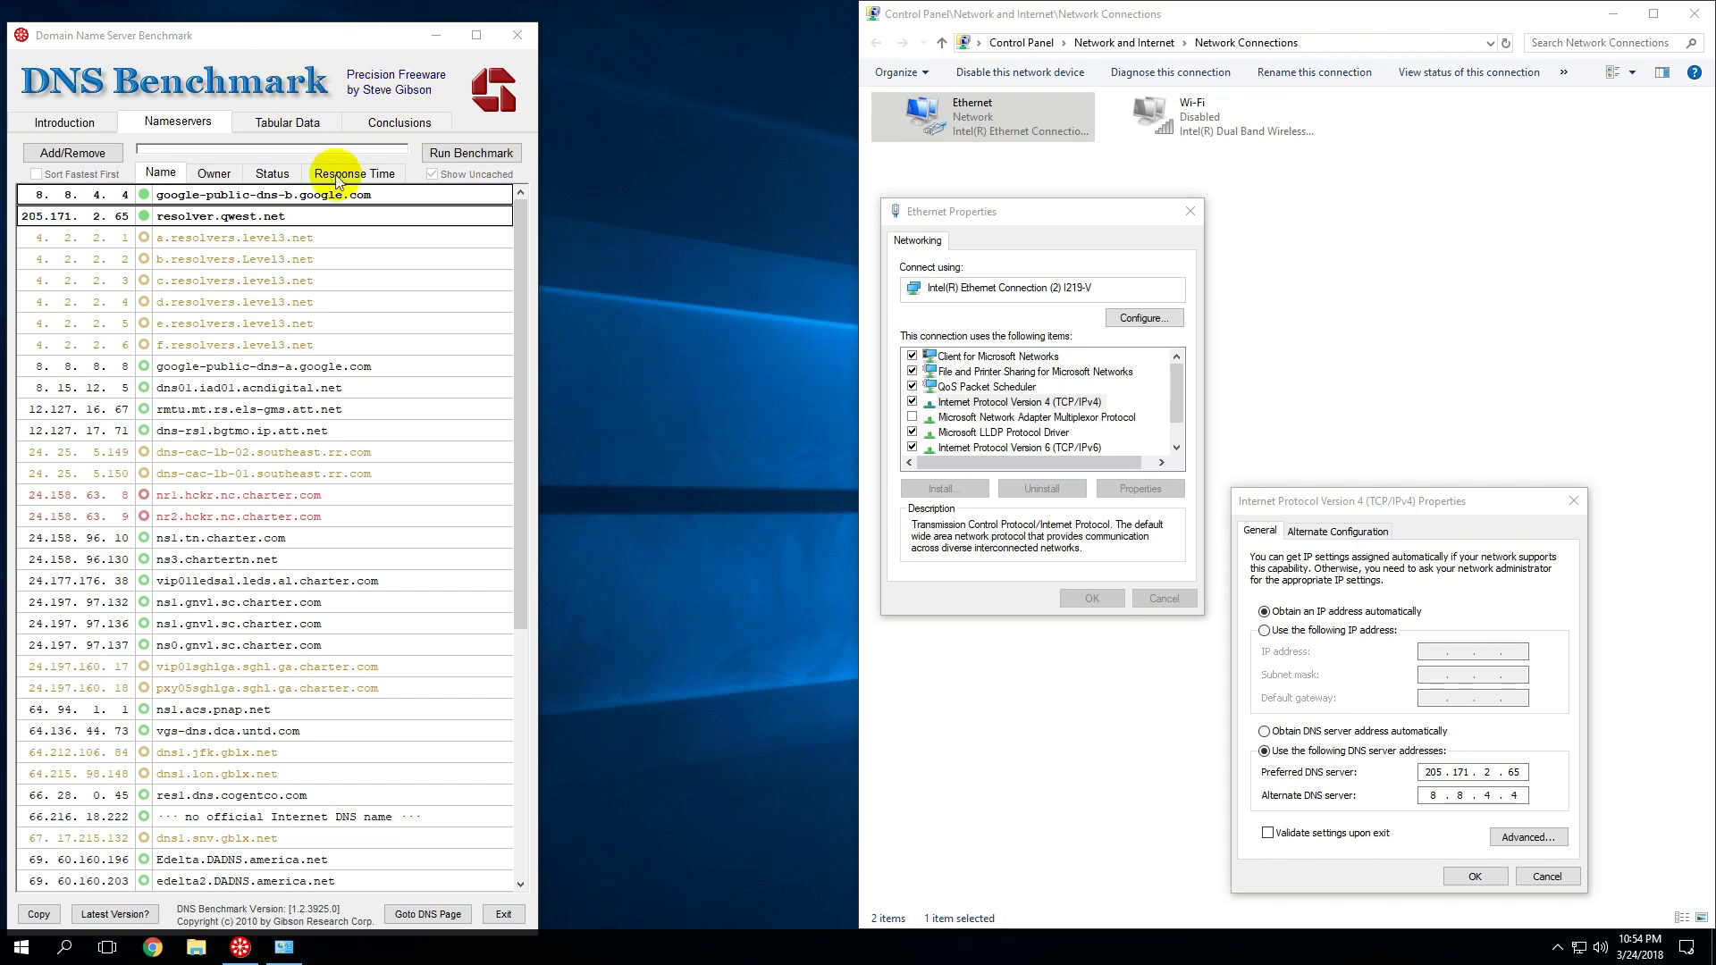
pyautogui.click(490, 155)
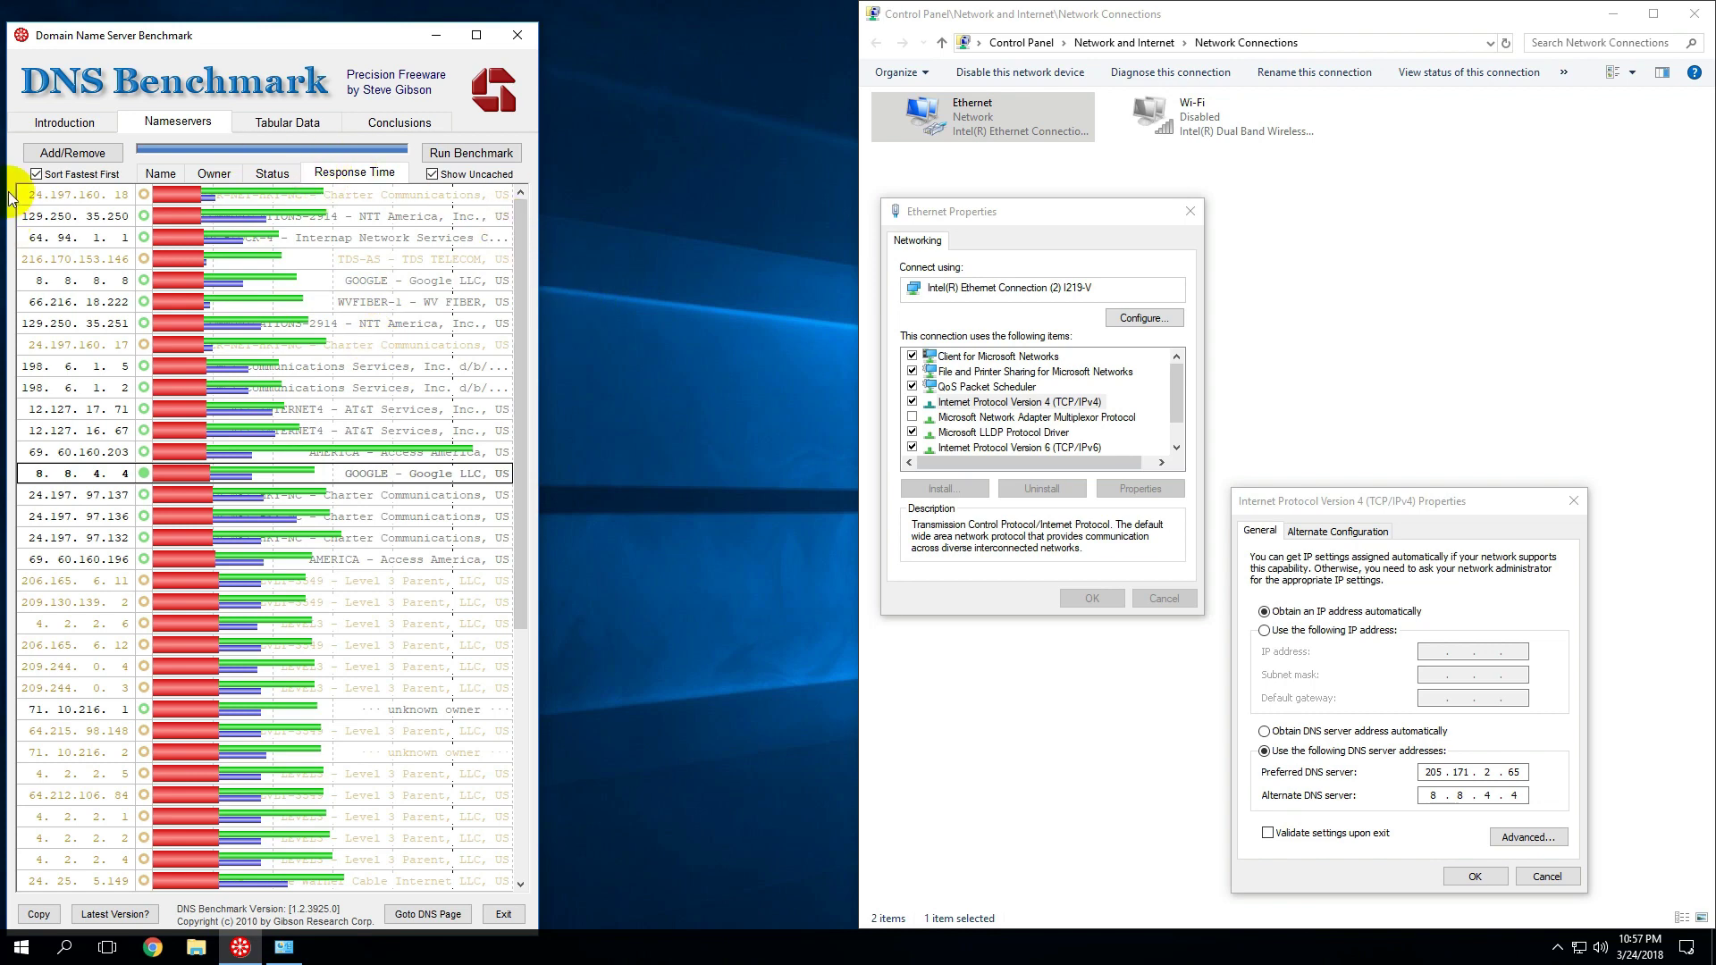
pyautogui.moveTo(388, 197)
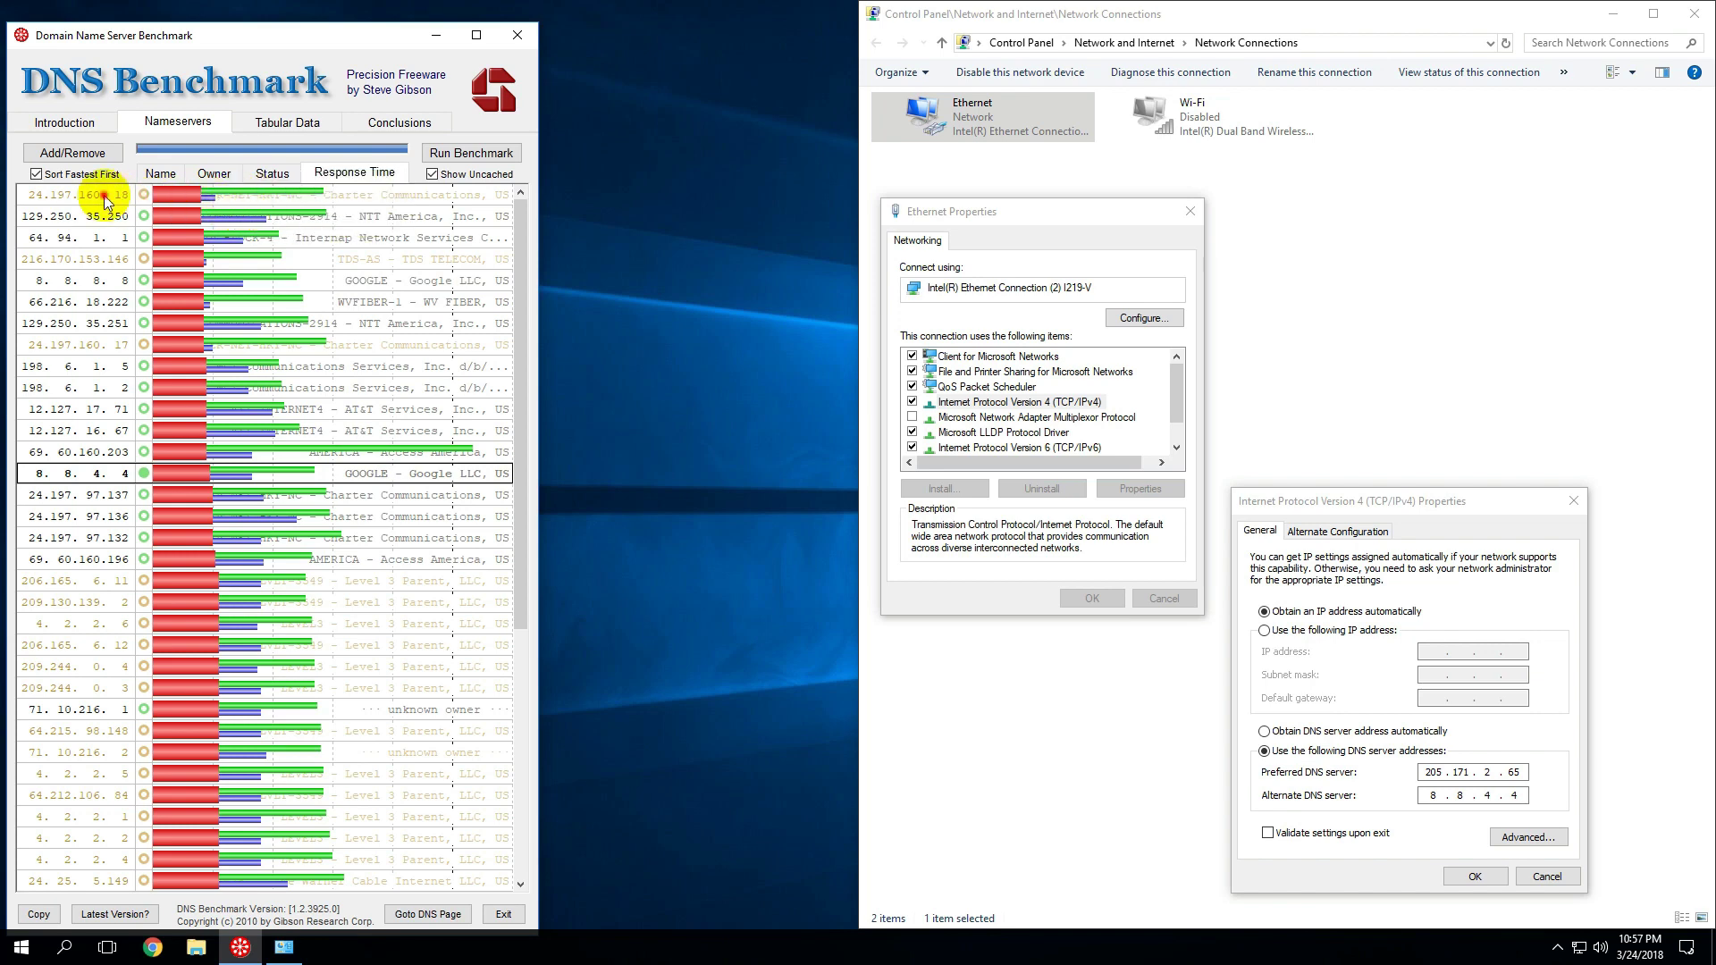
pyautogui.scroll(-6, 441, 276)
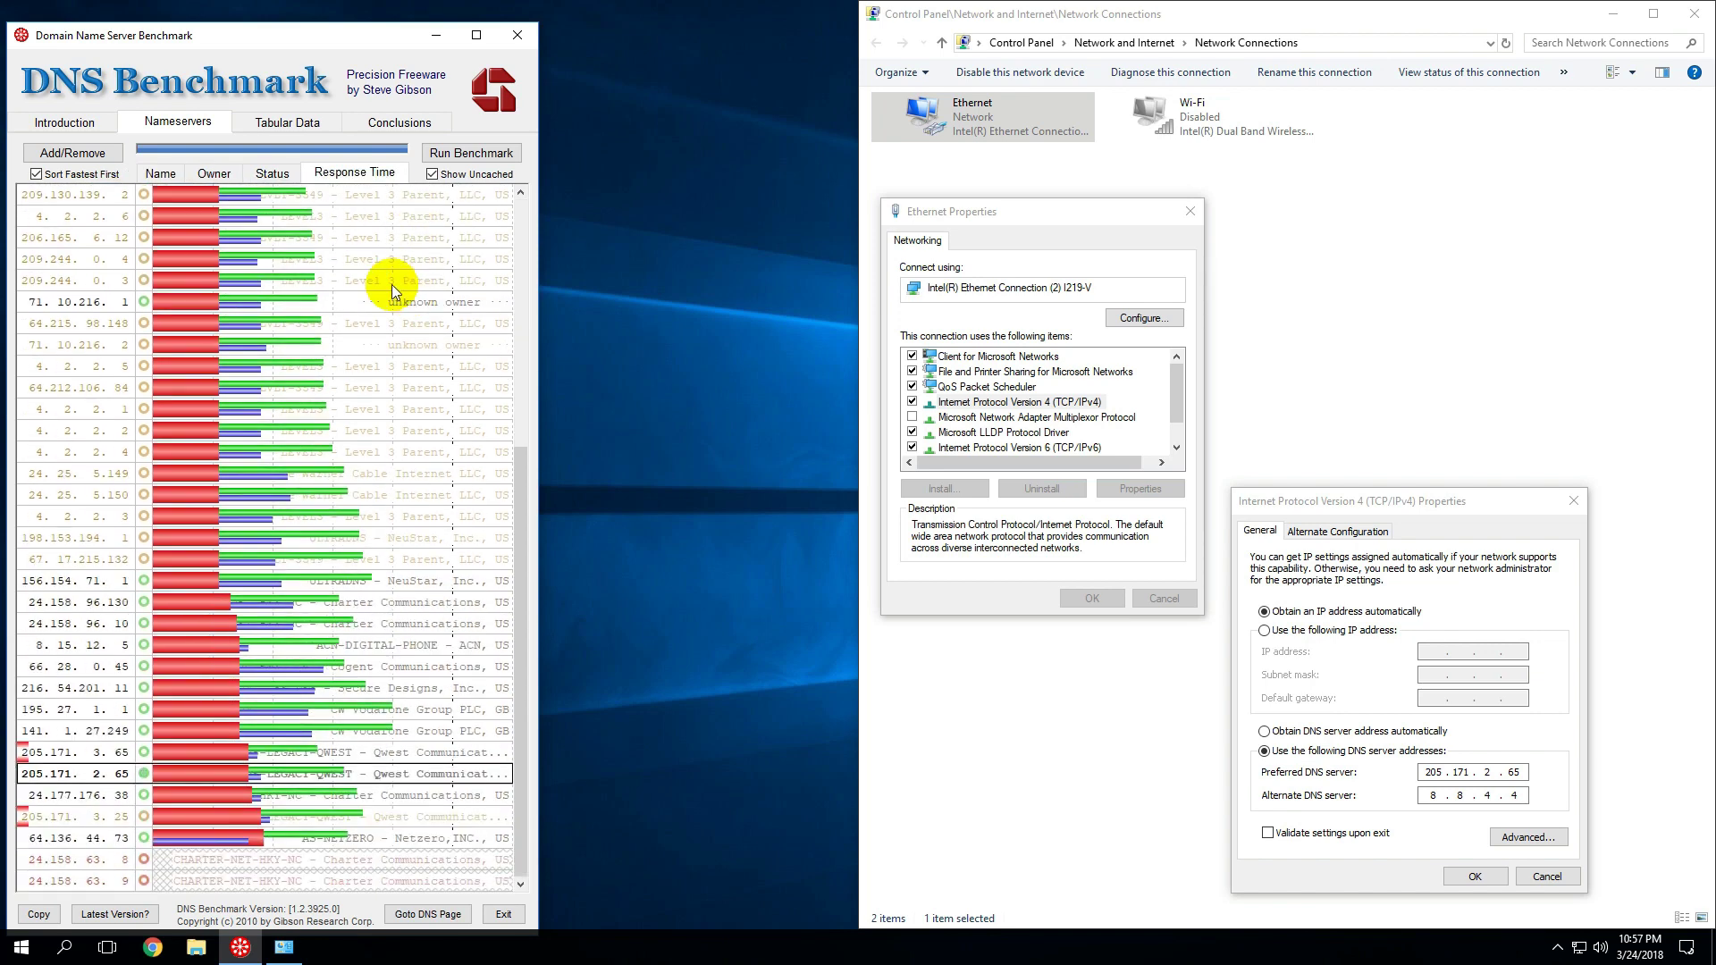
pyautogui.scroll(6, 375, 286)
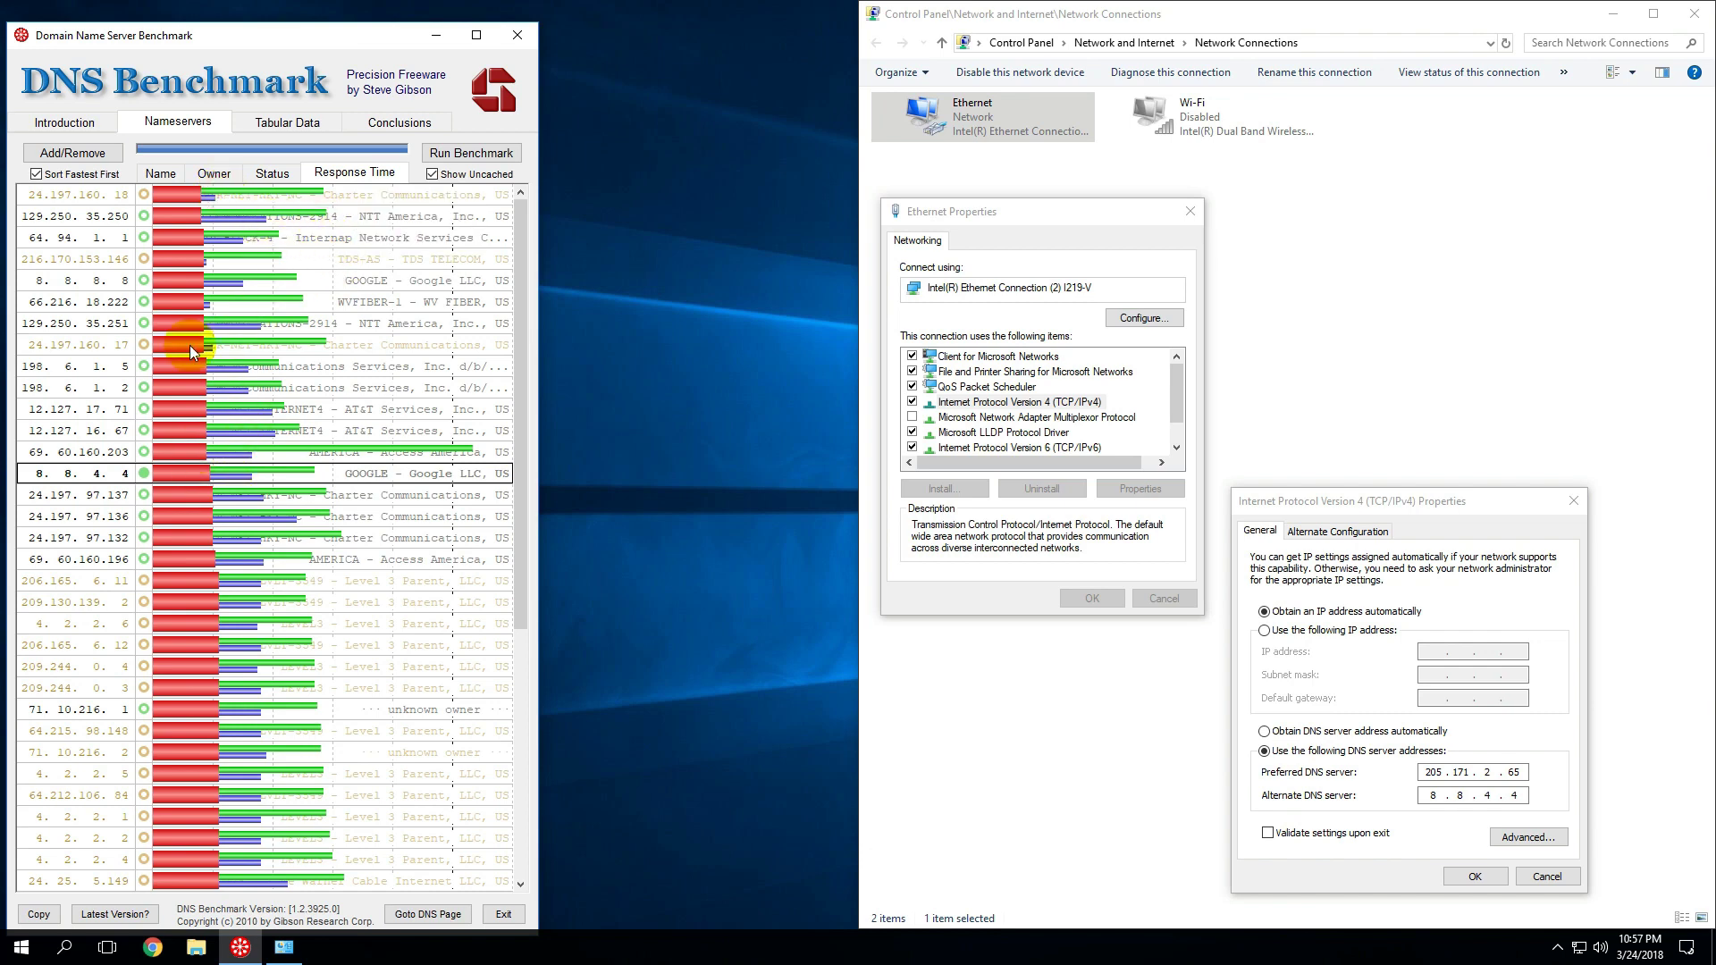
pyautogui.scroll(-6, 323, 431)
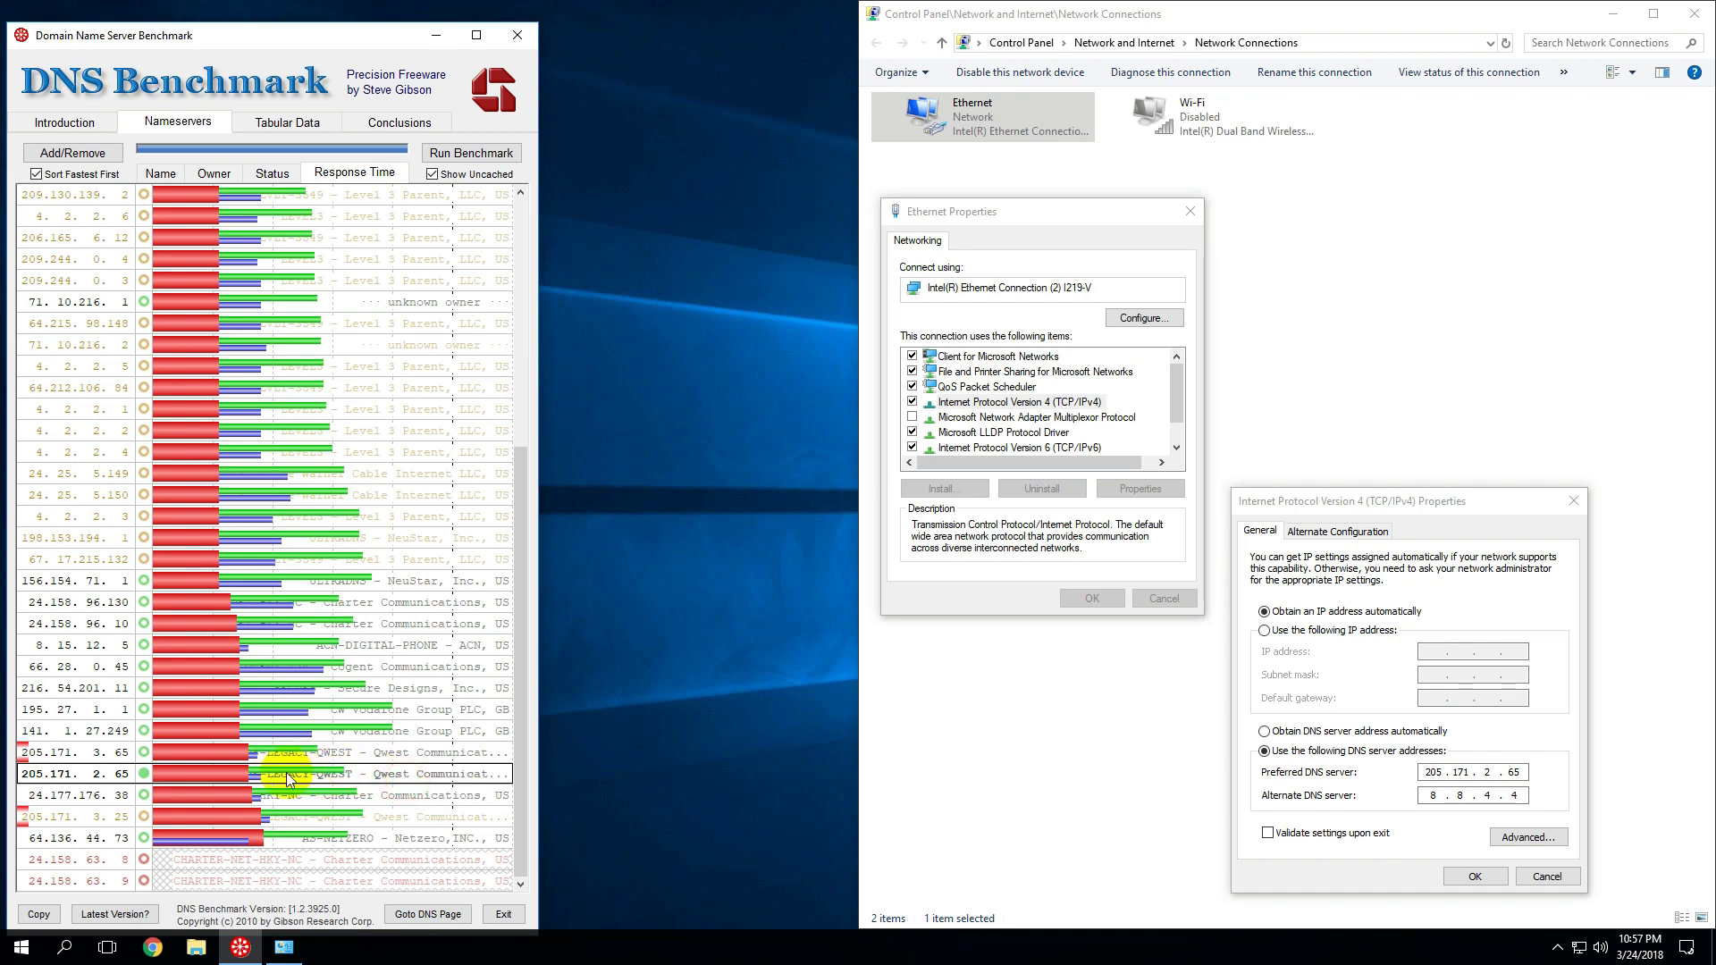
pyautogui.scroll(6, 247, 761)
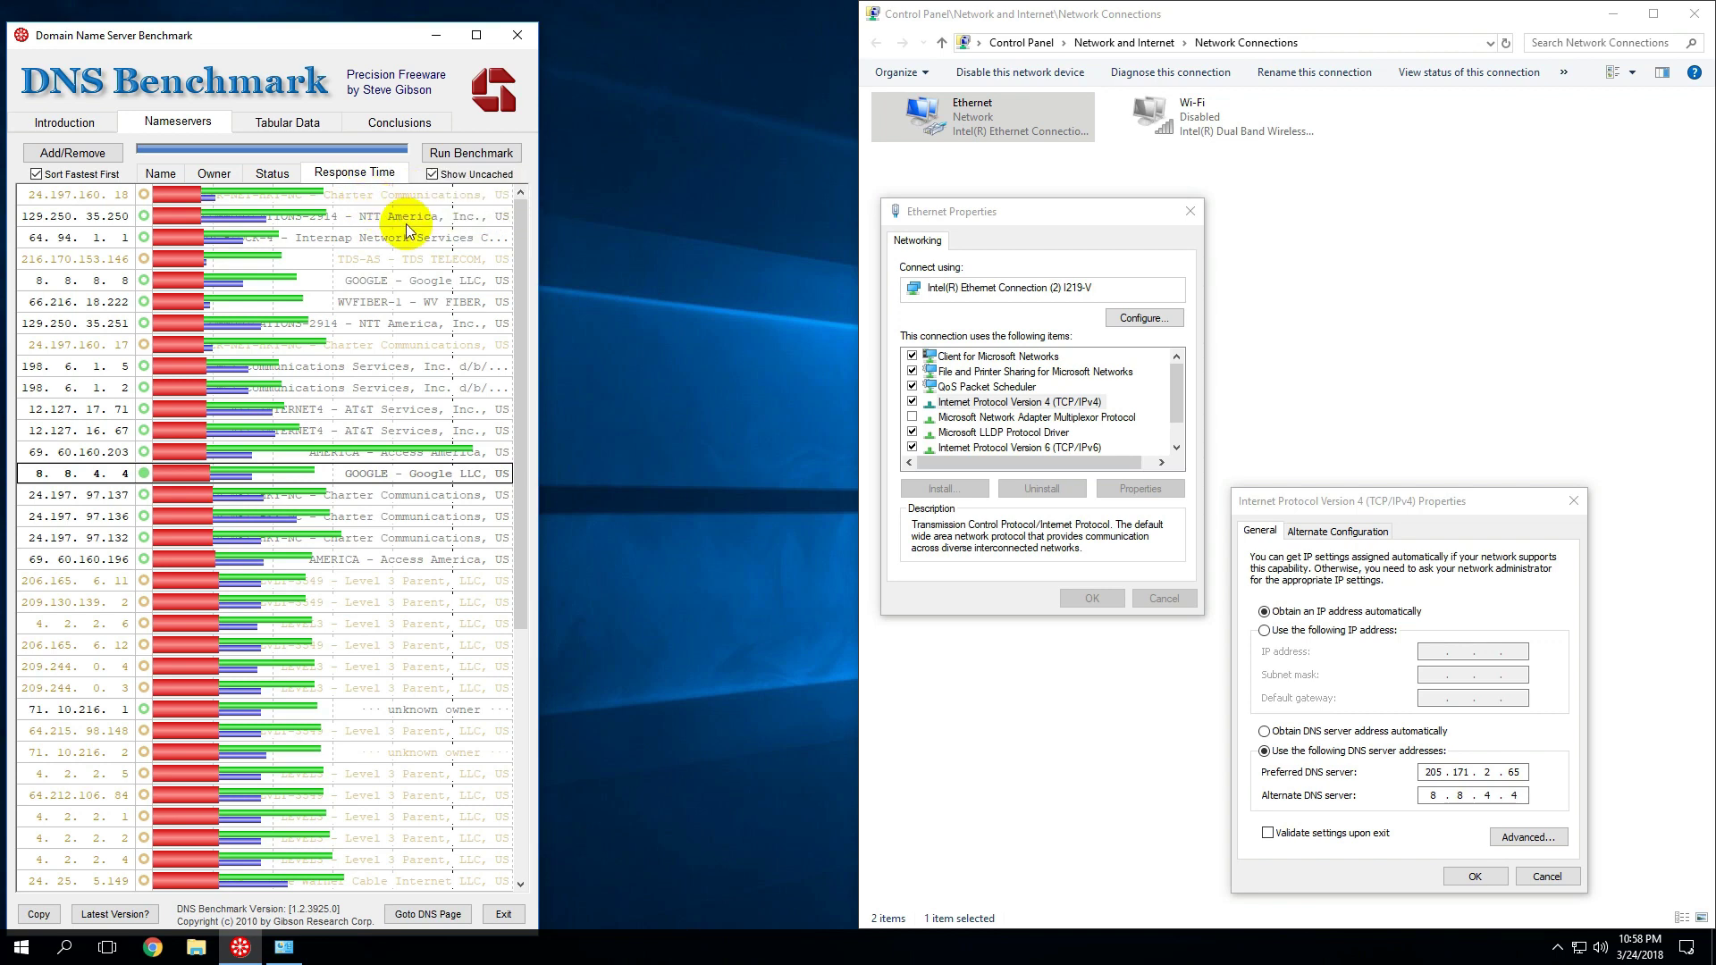
pyautogui.moveTo(399, 218)
# Examine the Ethernet adapter's Internet Protocol Version 4 properties, noting where the preferred and alternate DNS servers are set
pyautogui.click(941, 18)
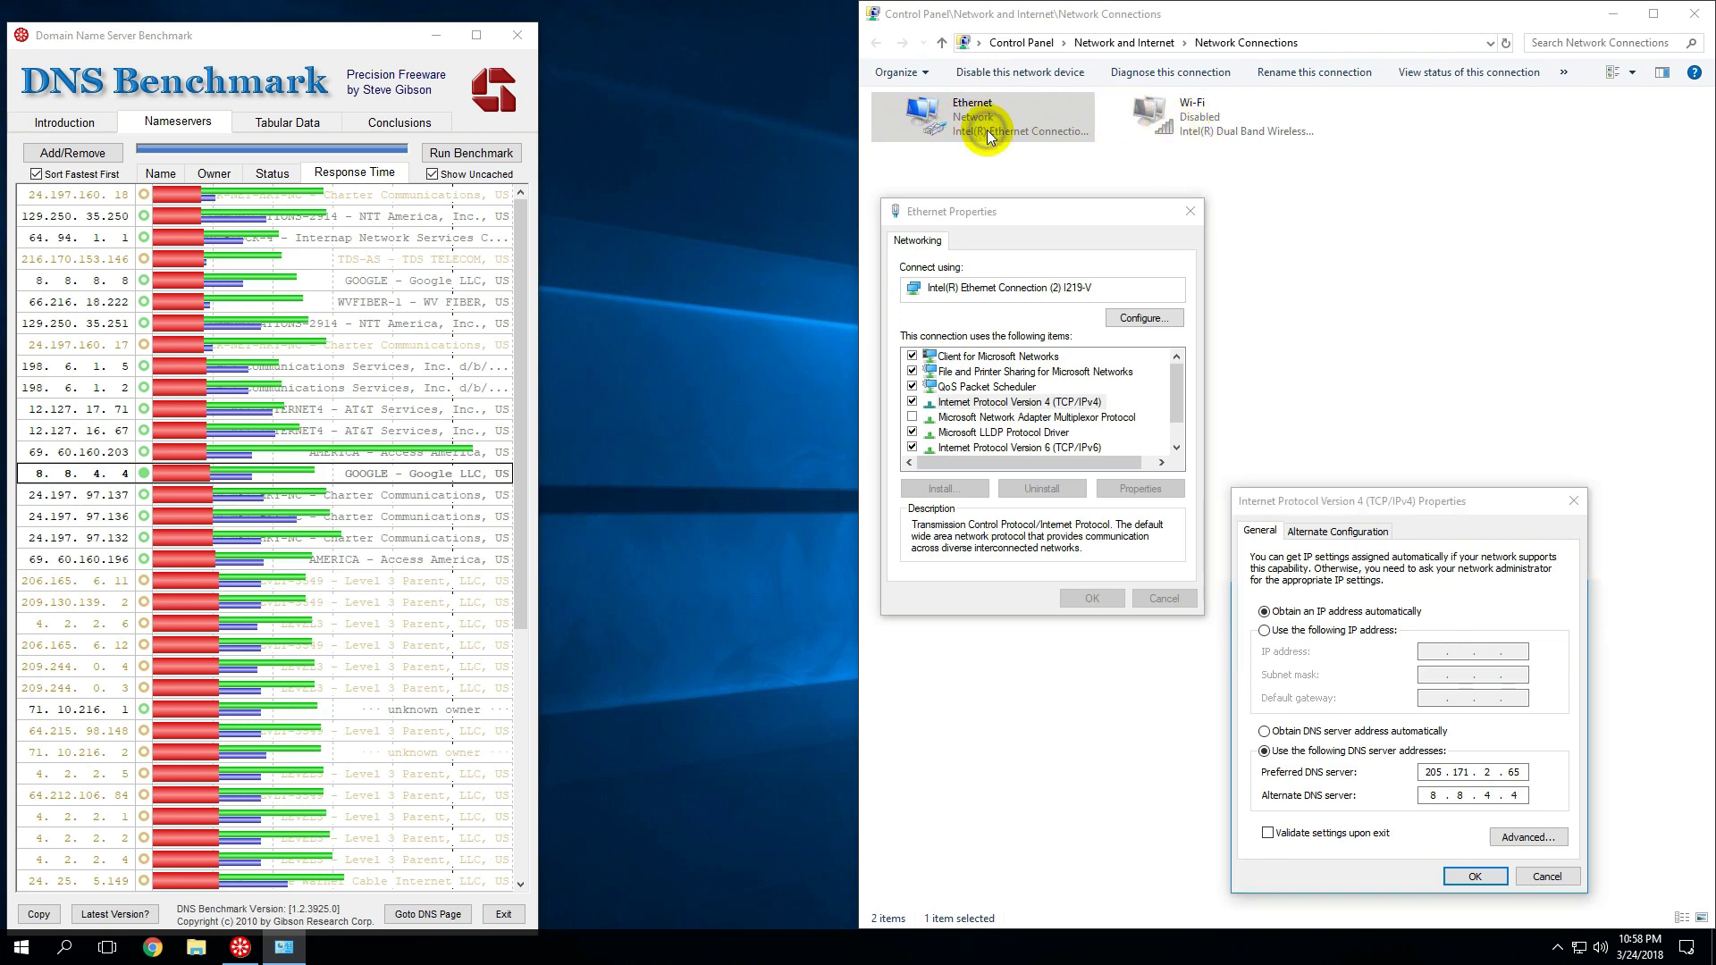
pyautogui.click(1037, 207)
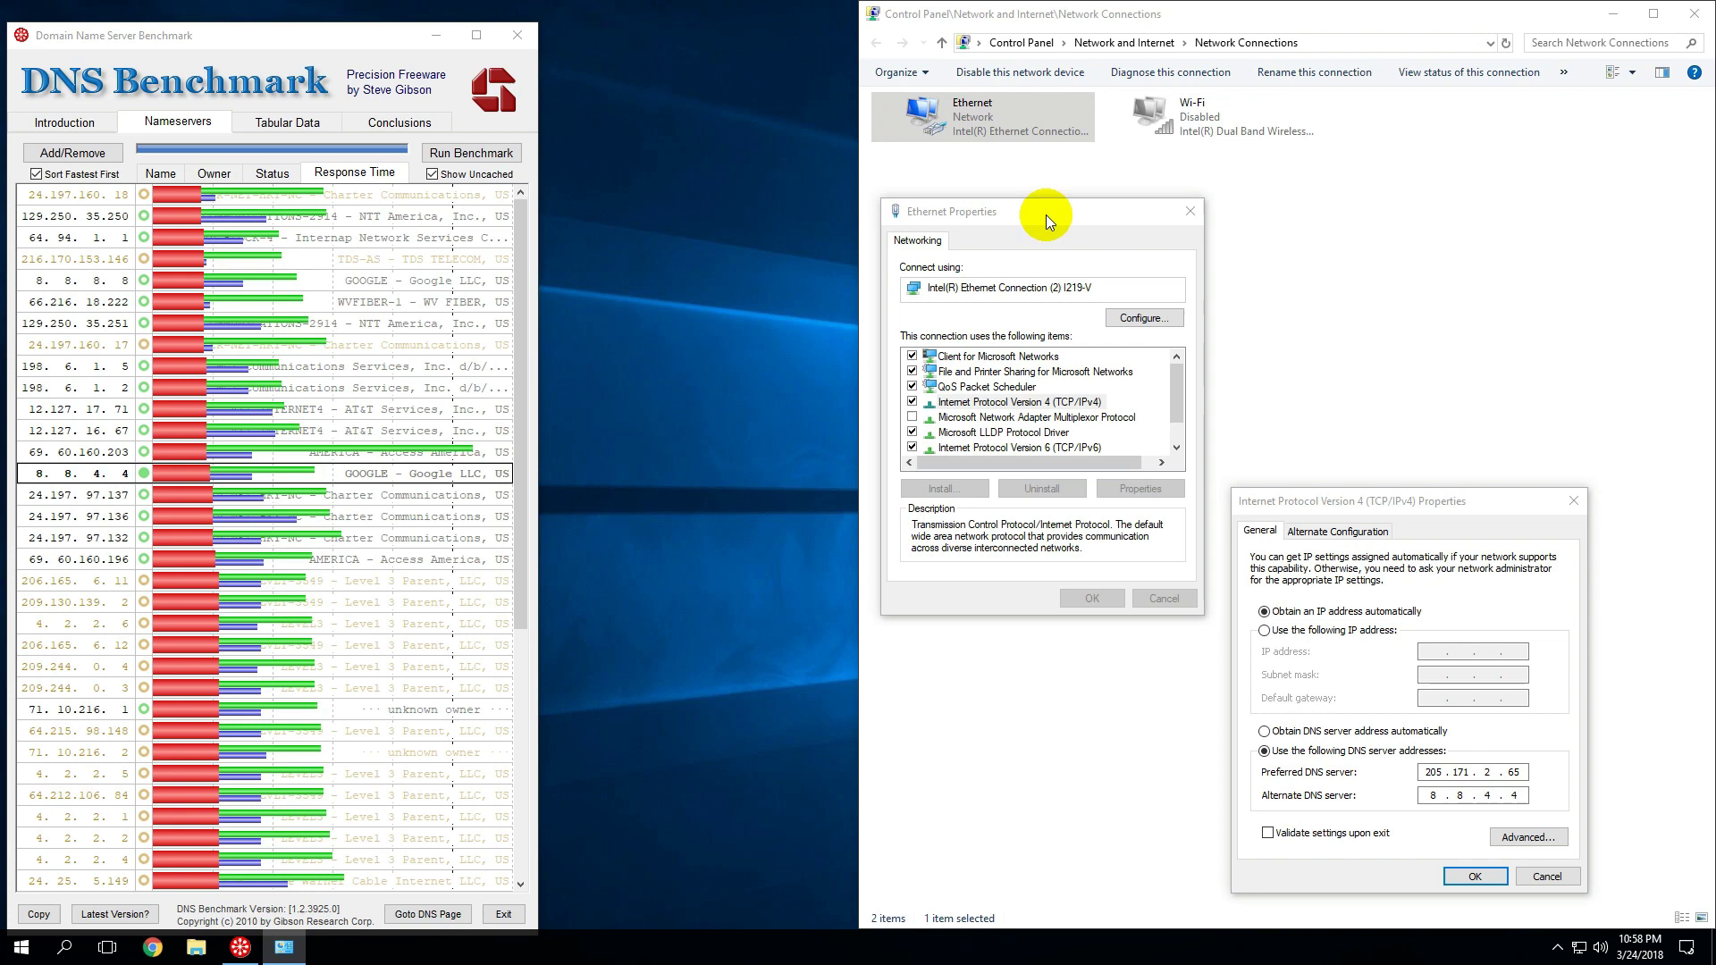
pyautogui.click(1023, 408)
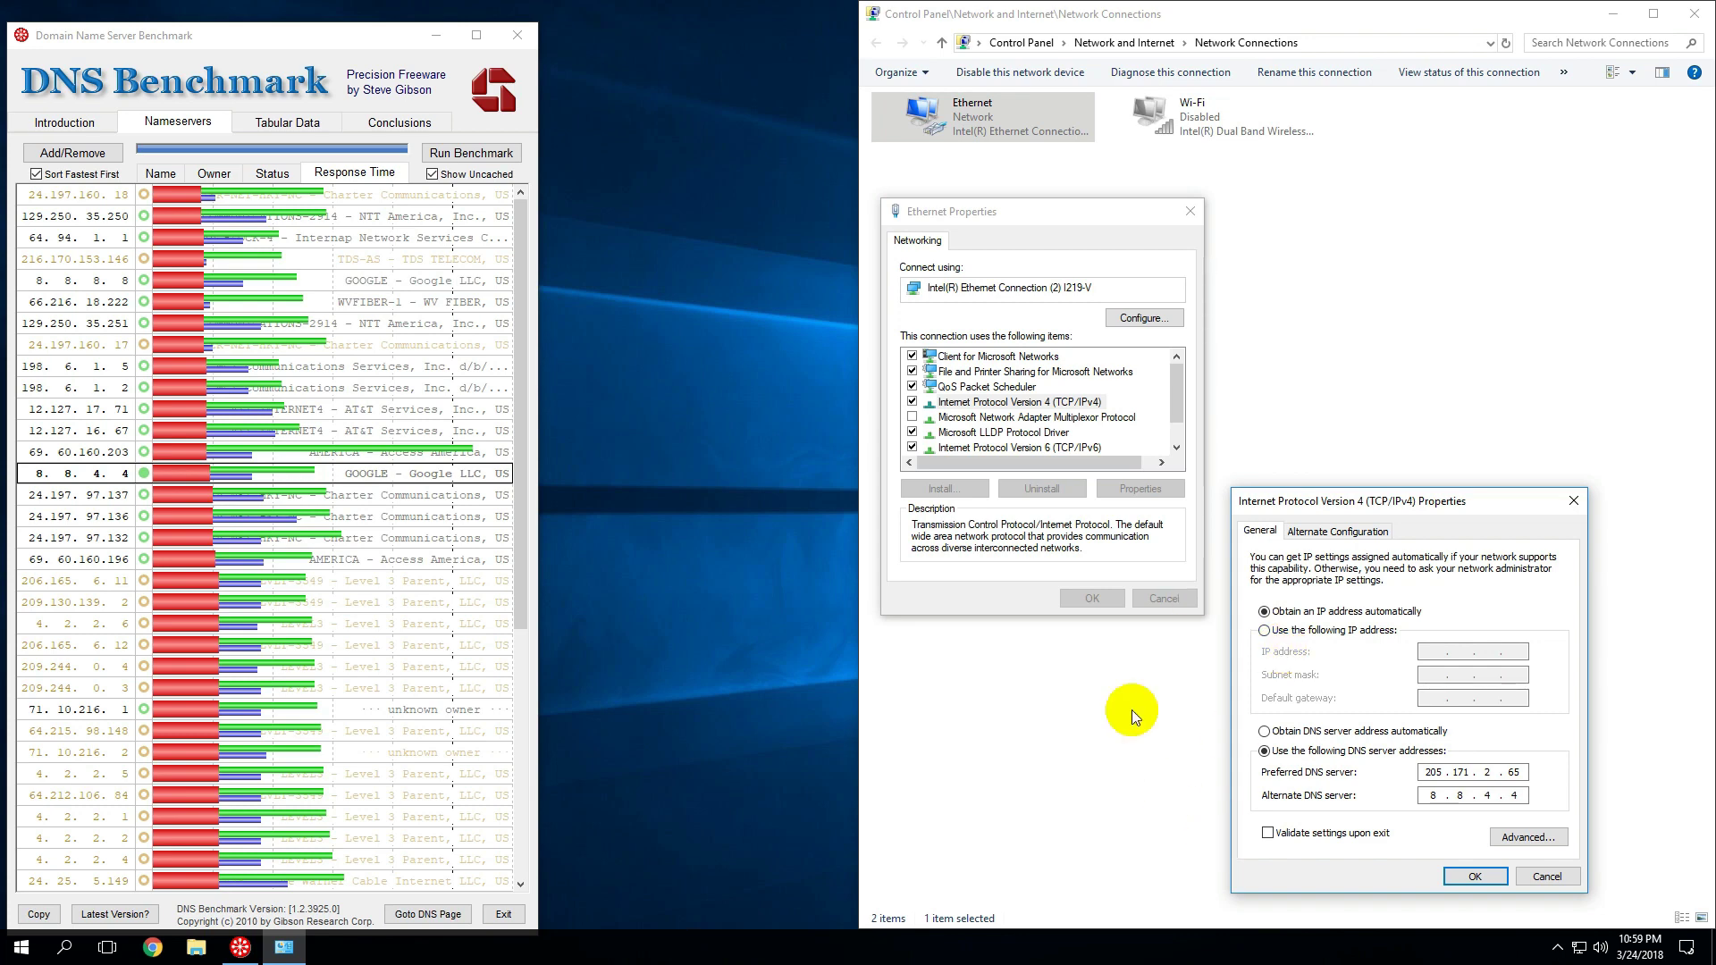
# Close DNS Benchmark and the Ethernet and IPv4 properties dialogs along with the network connections window
pyautogui.click(198, 204)
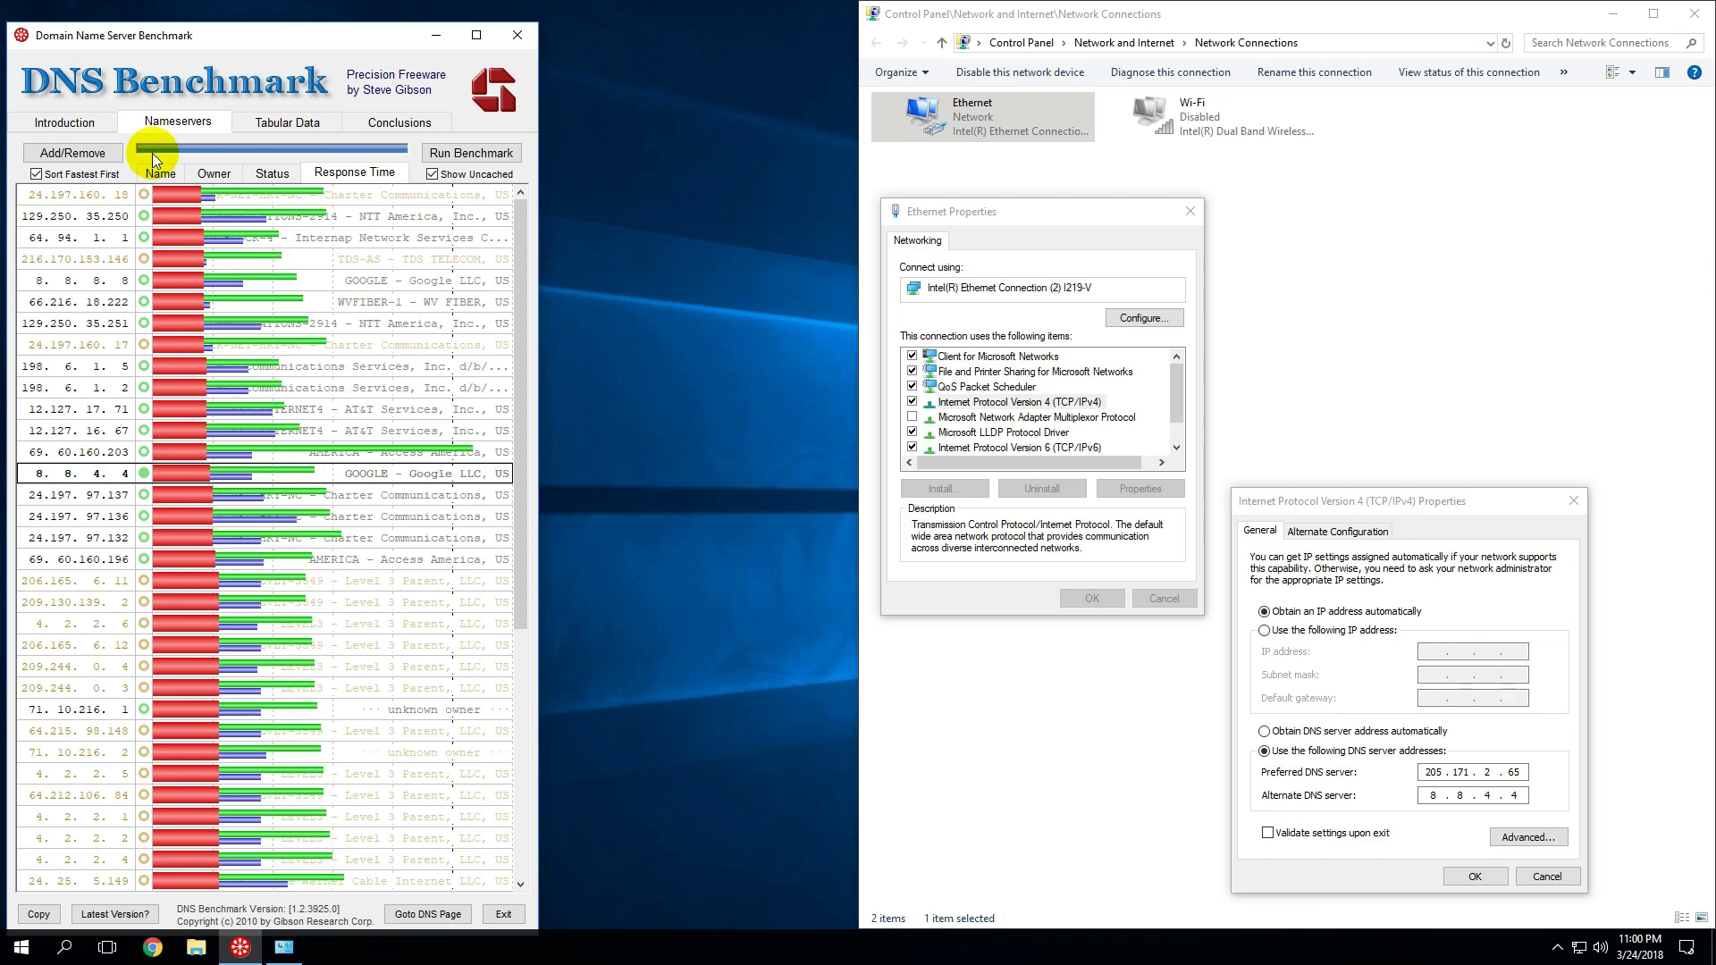
pyautogui.click(516, 36)
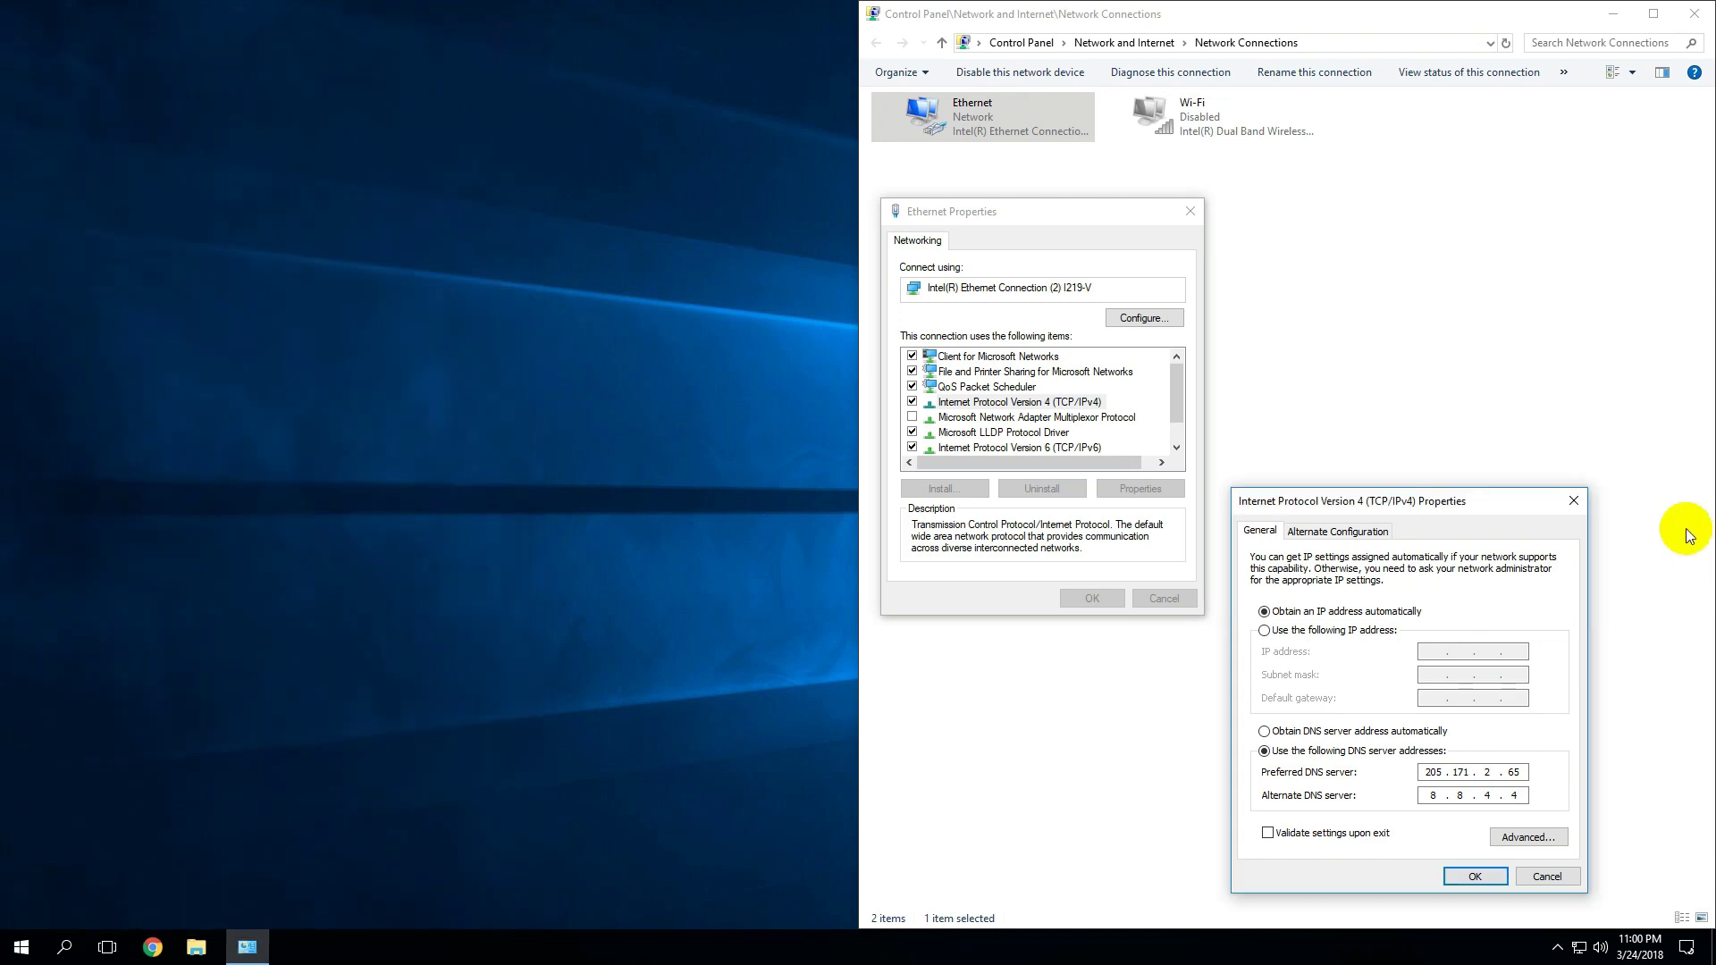
pyautogui.click(1573, 511)
pyautogui.click(1189, 211)
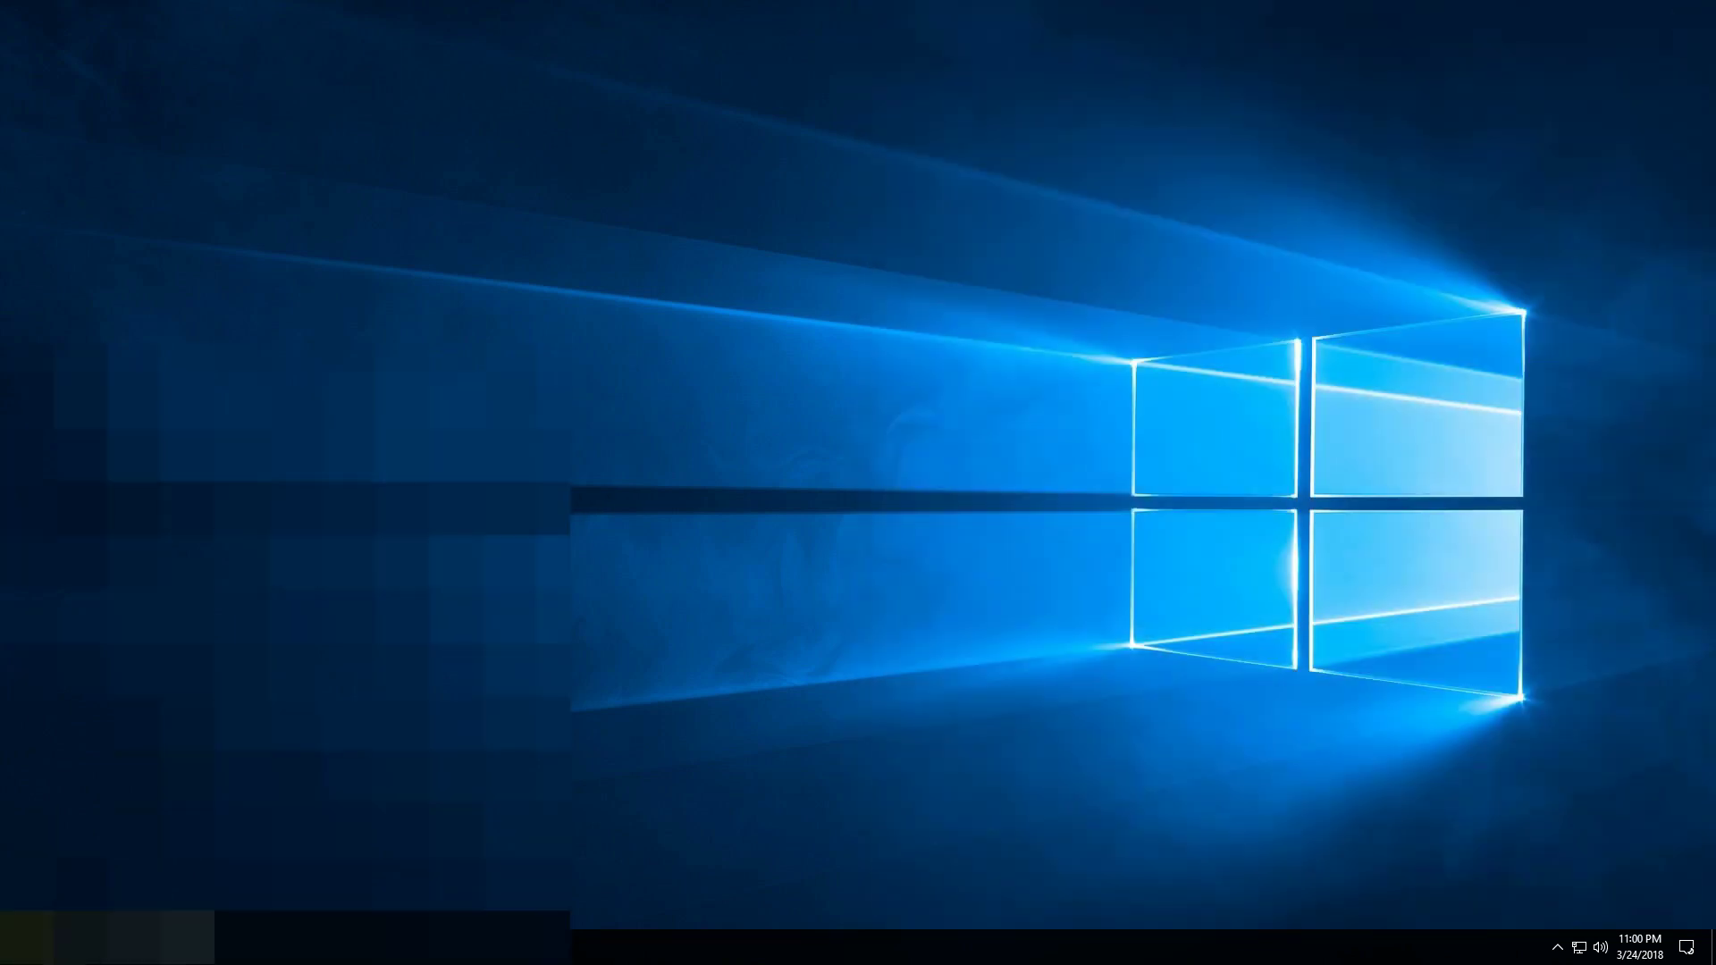
# Launch ExitLag and review its General and FPS Boost settings, including automatic optimization, proxy protocol and core parking options
pyautogui.press('super')
pyautogui.press('Return')
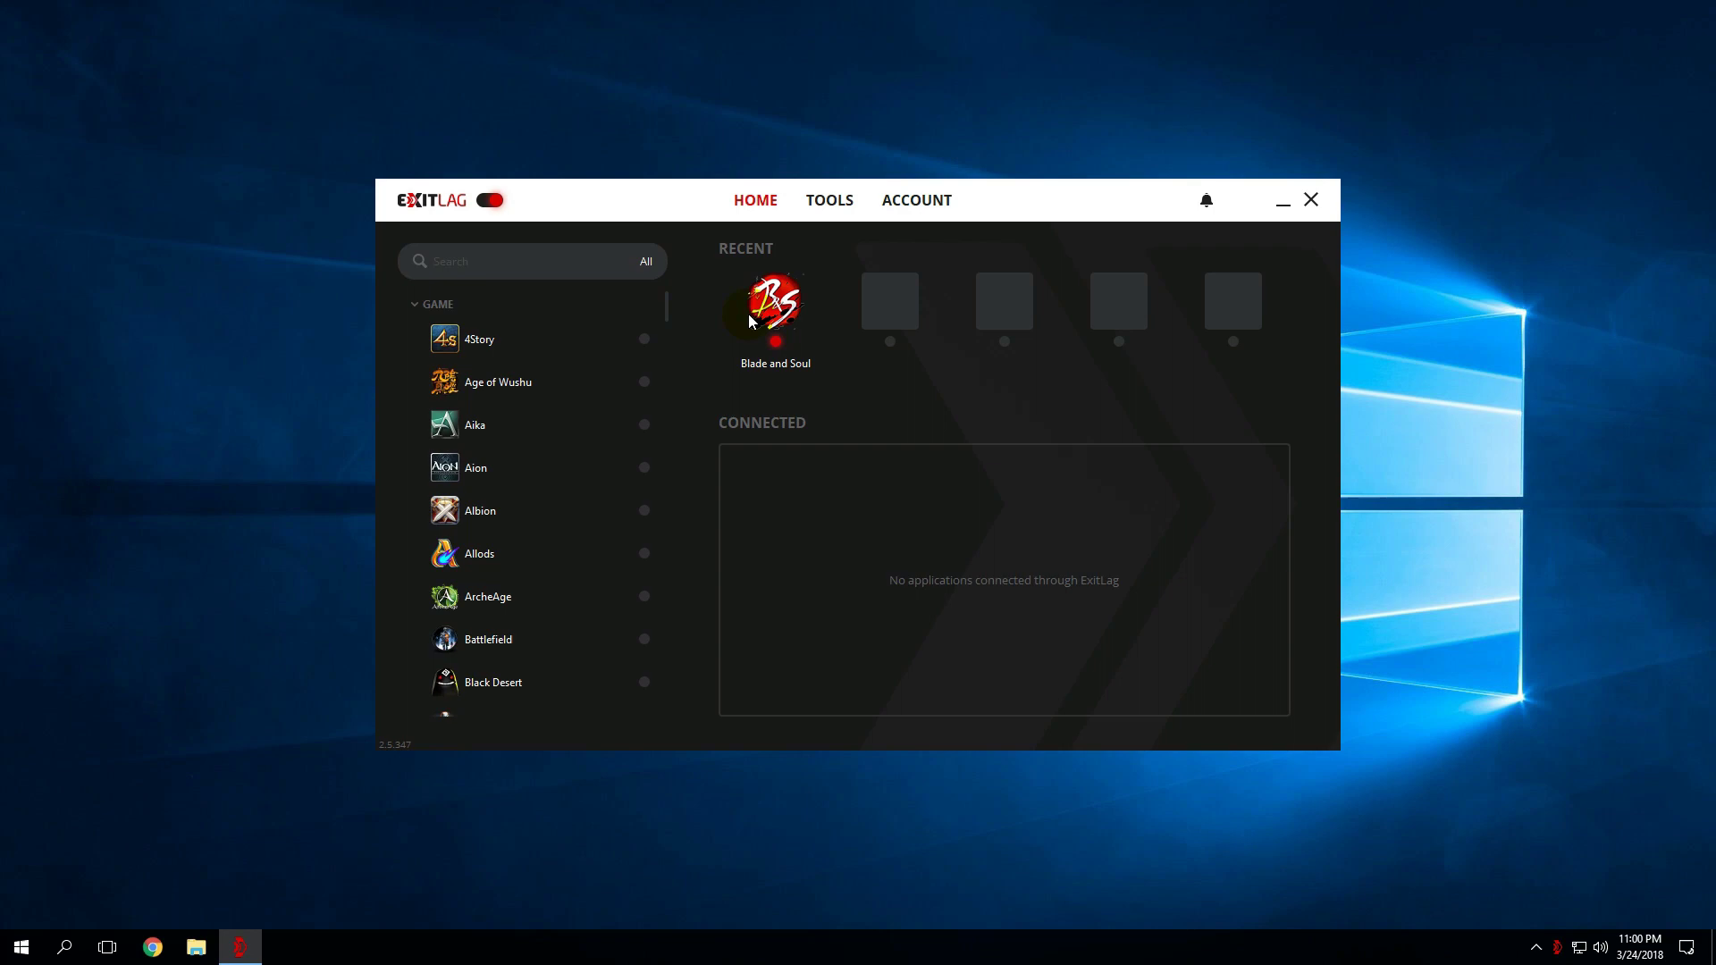
pyautogui.click(844, 198)
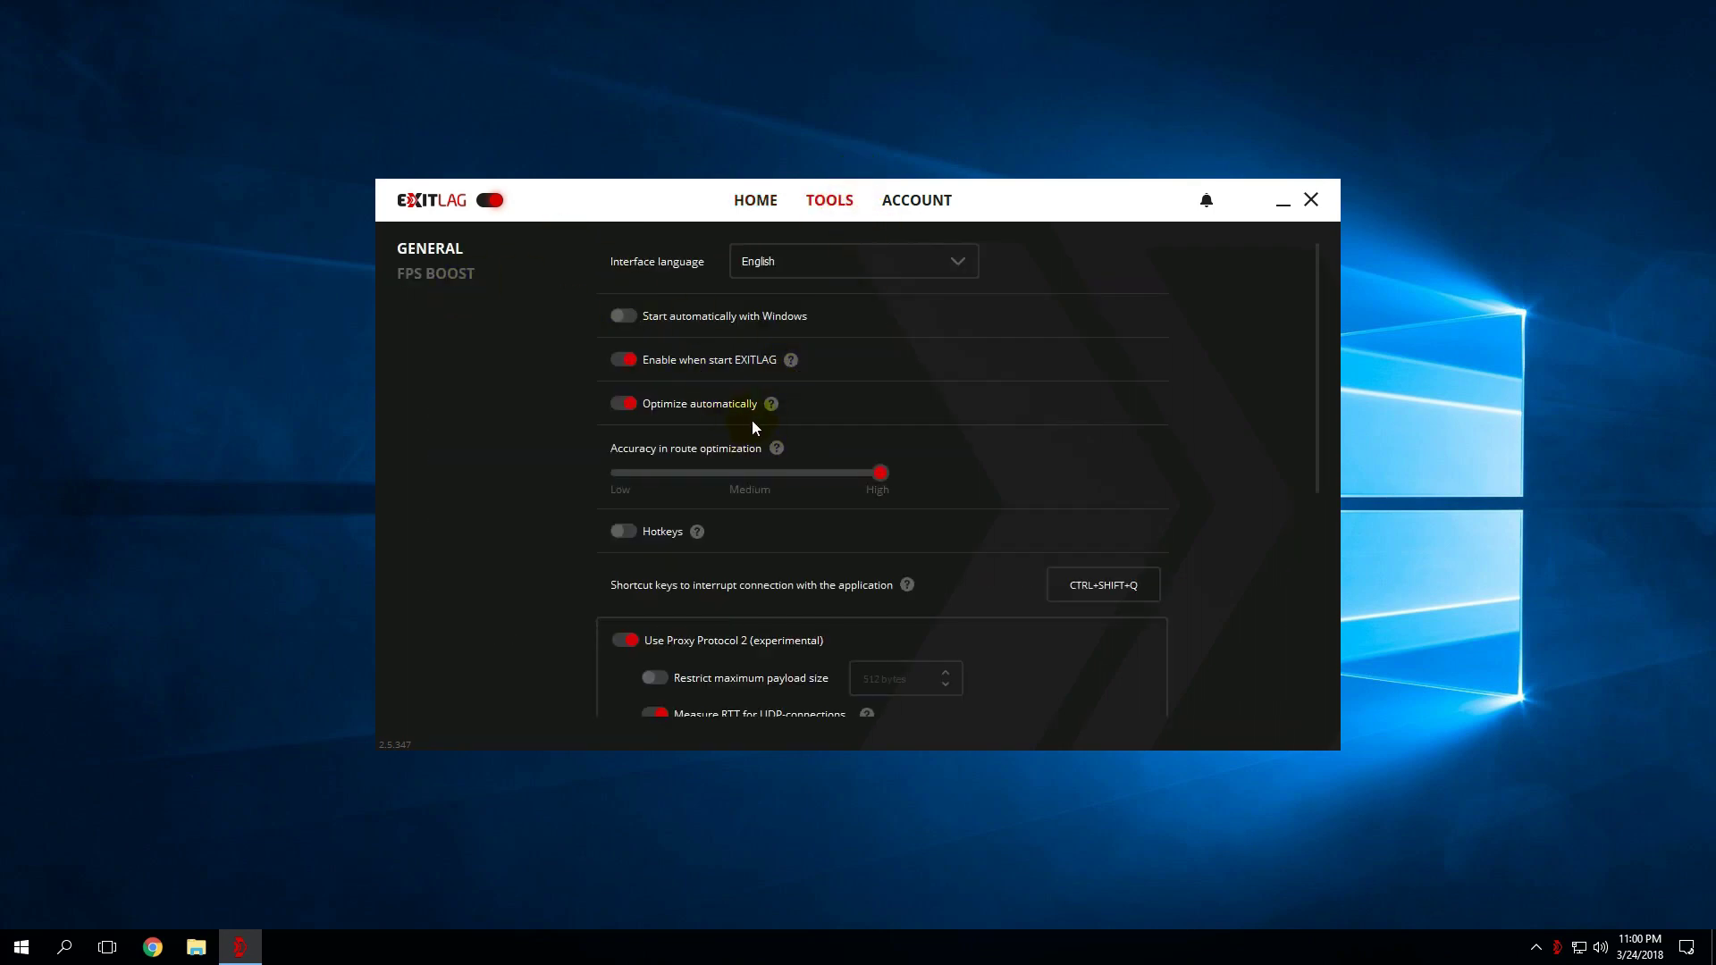
pyautogui.scroll(-1, 810, 474)
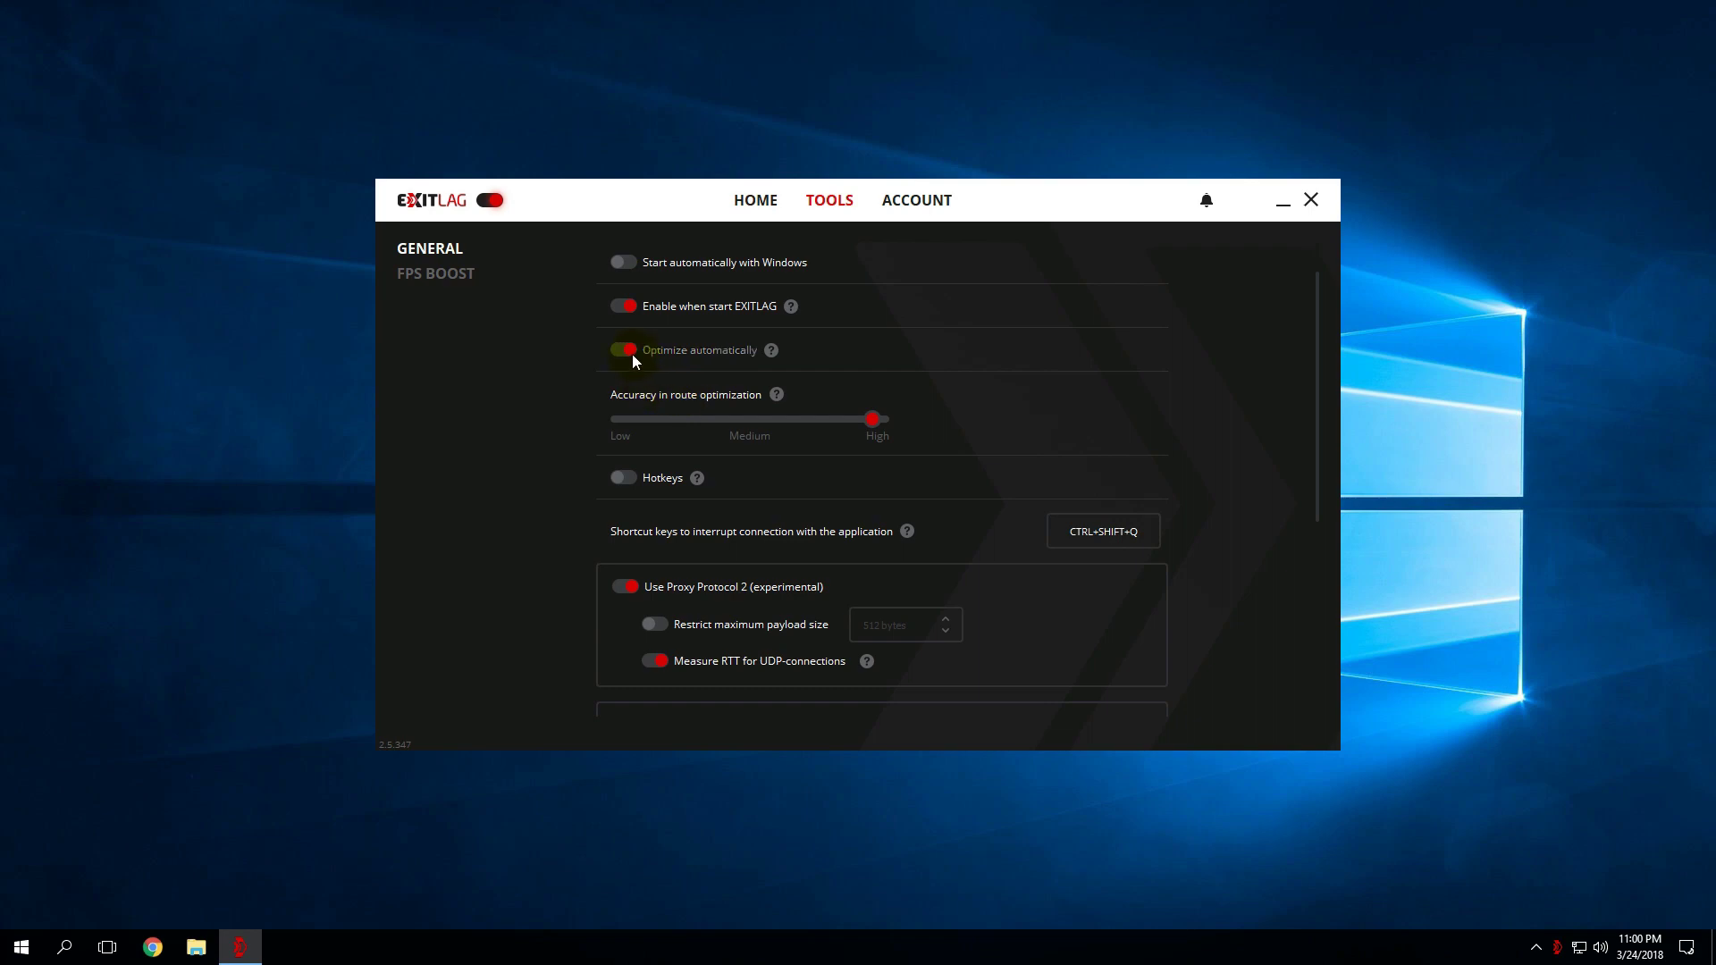
pyautogui.moveTo(769, 353)
pyautogui.scroll(-3, 1064, 463)
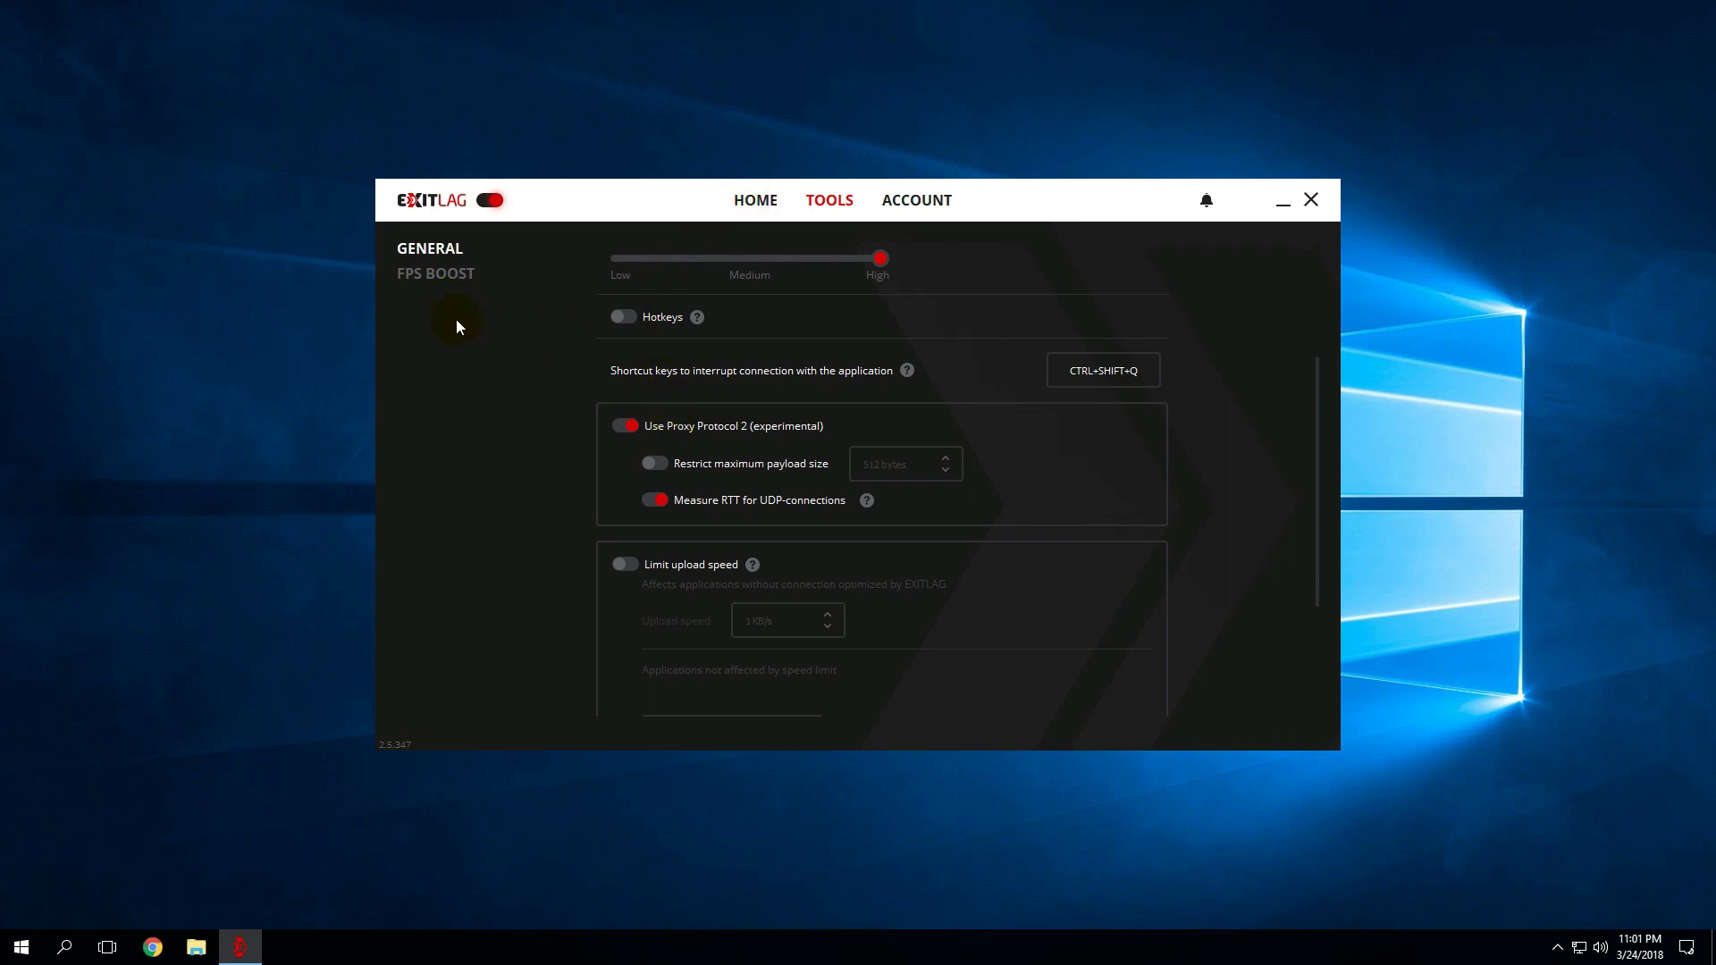
pyautogui.click(455, 278)
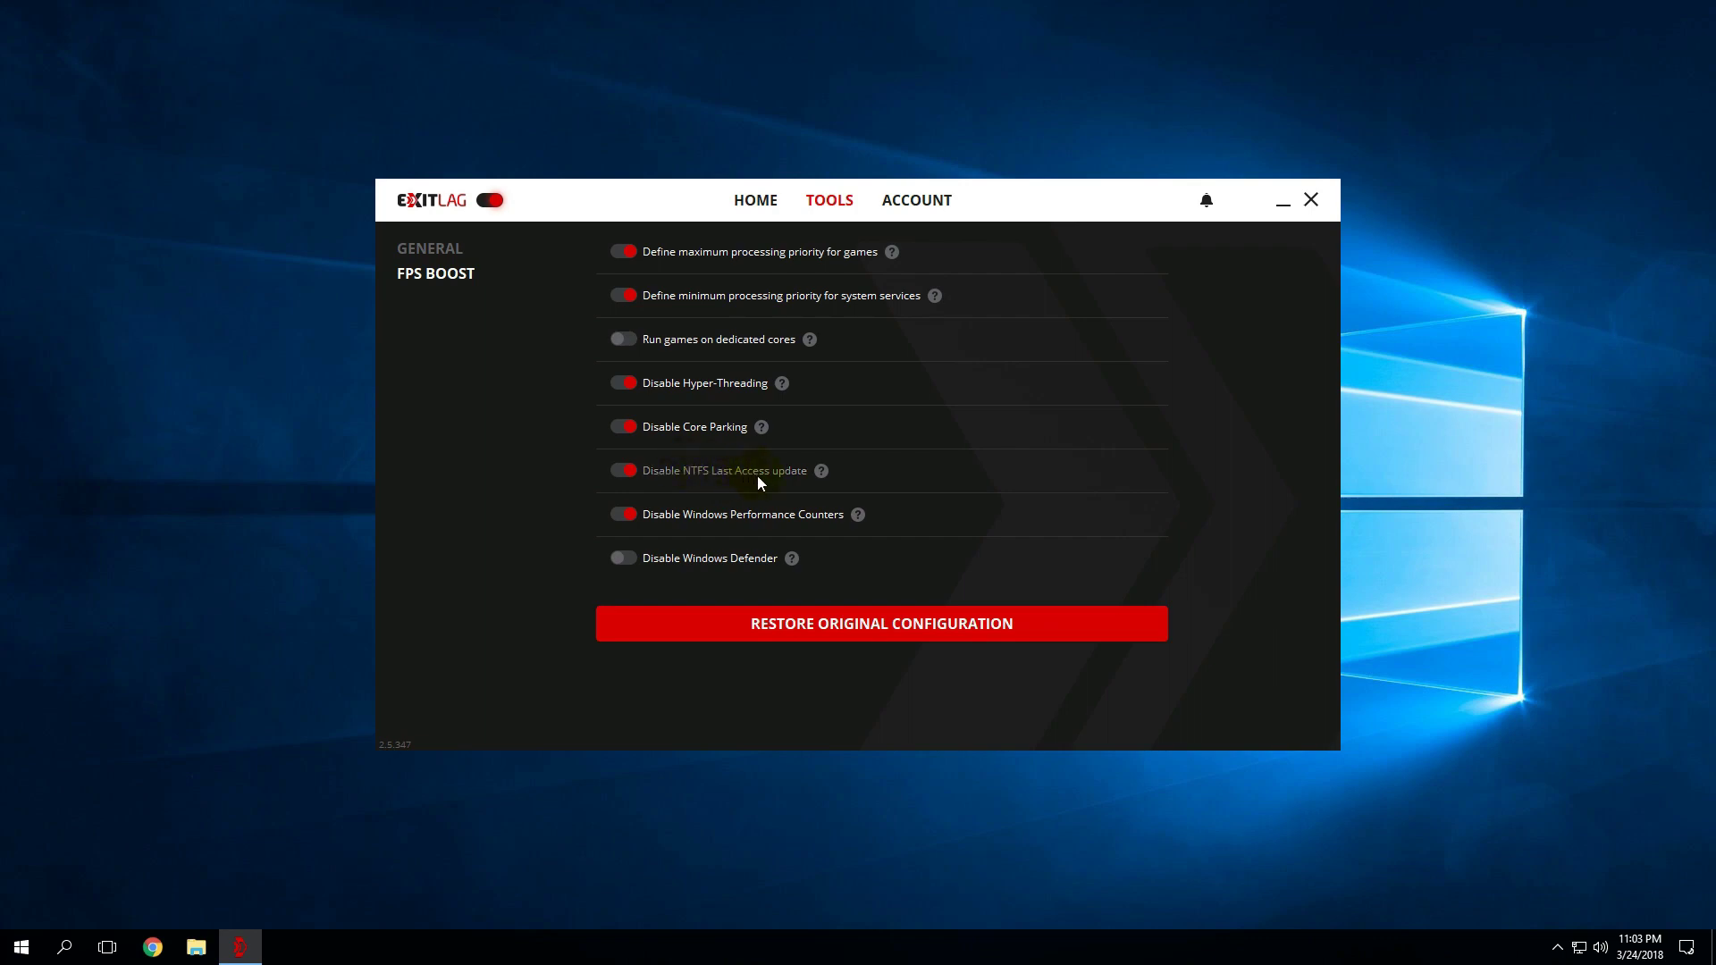
pyautogui.moveTo(827, 476)
# Open the Blade and Soul route settings and inspect the available game regions, keeping US Dallas03 selected
pyautogui.click(742, 200)
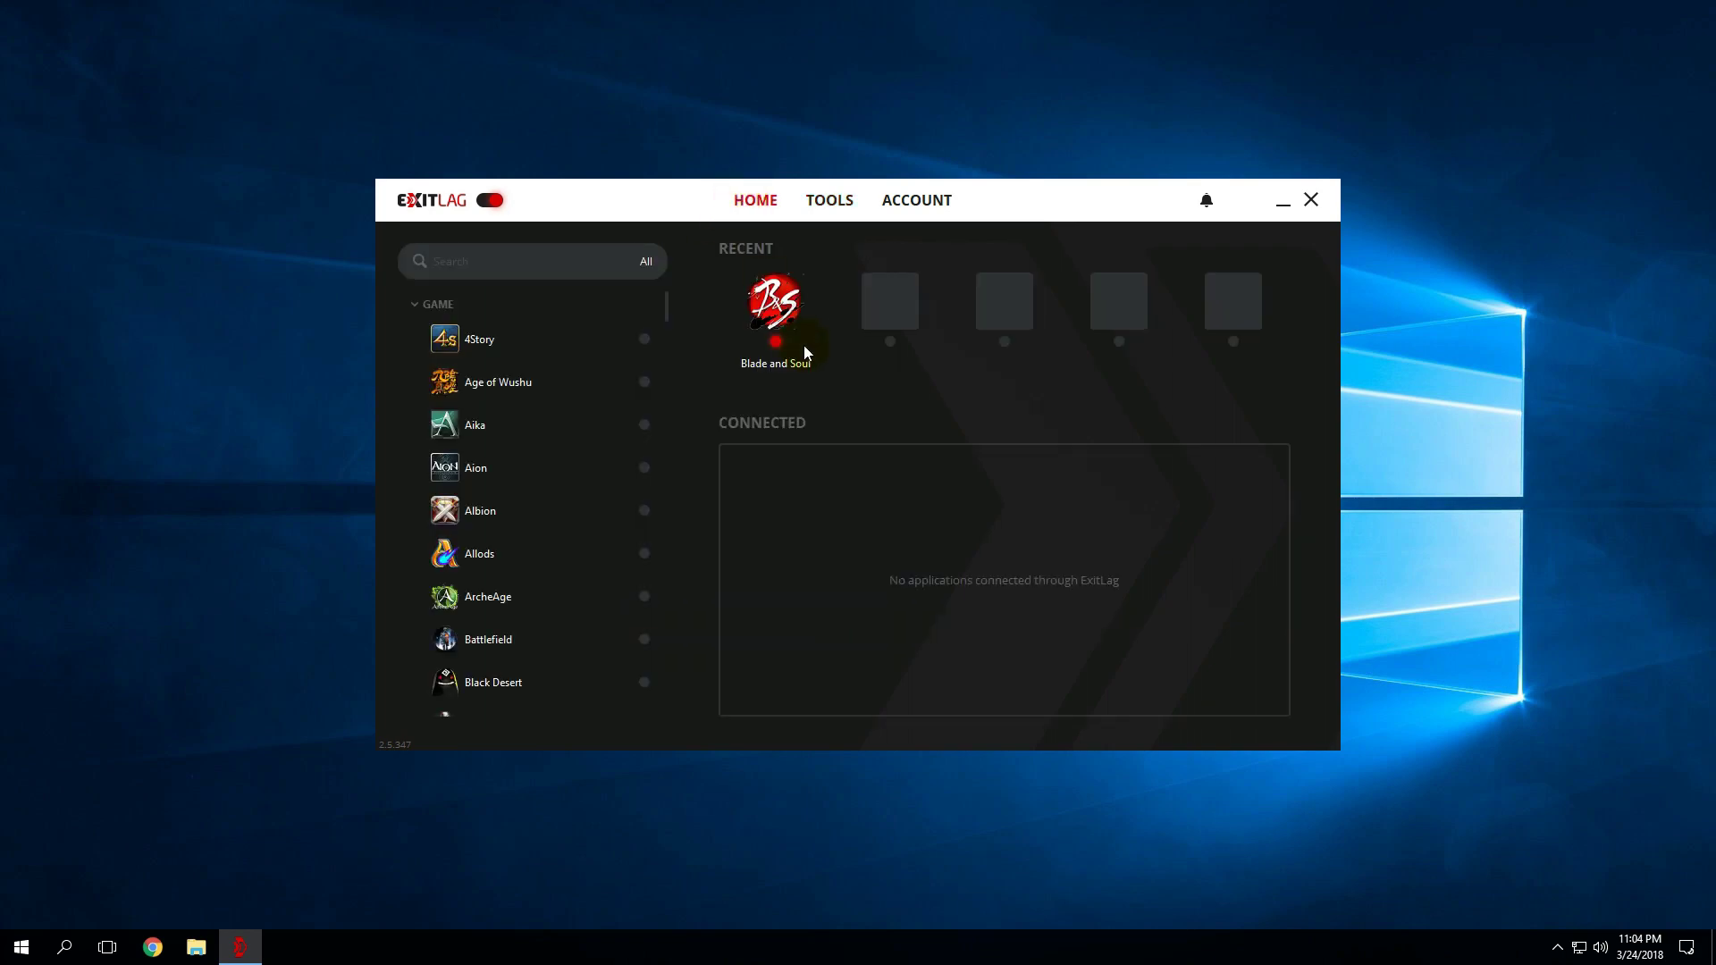
pyautogui.click(791, 317)
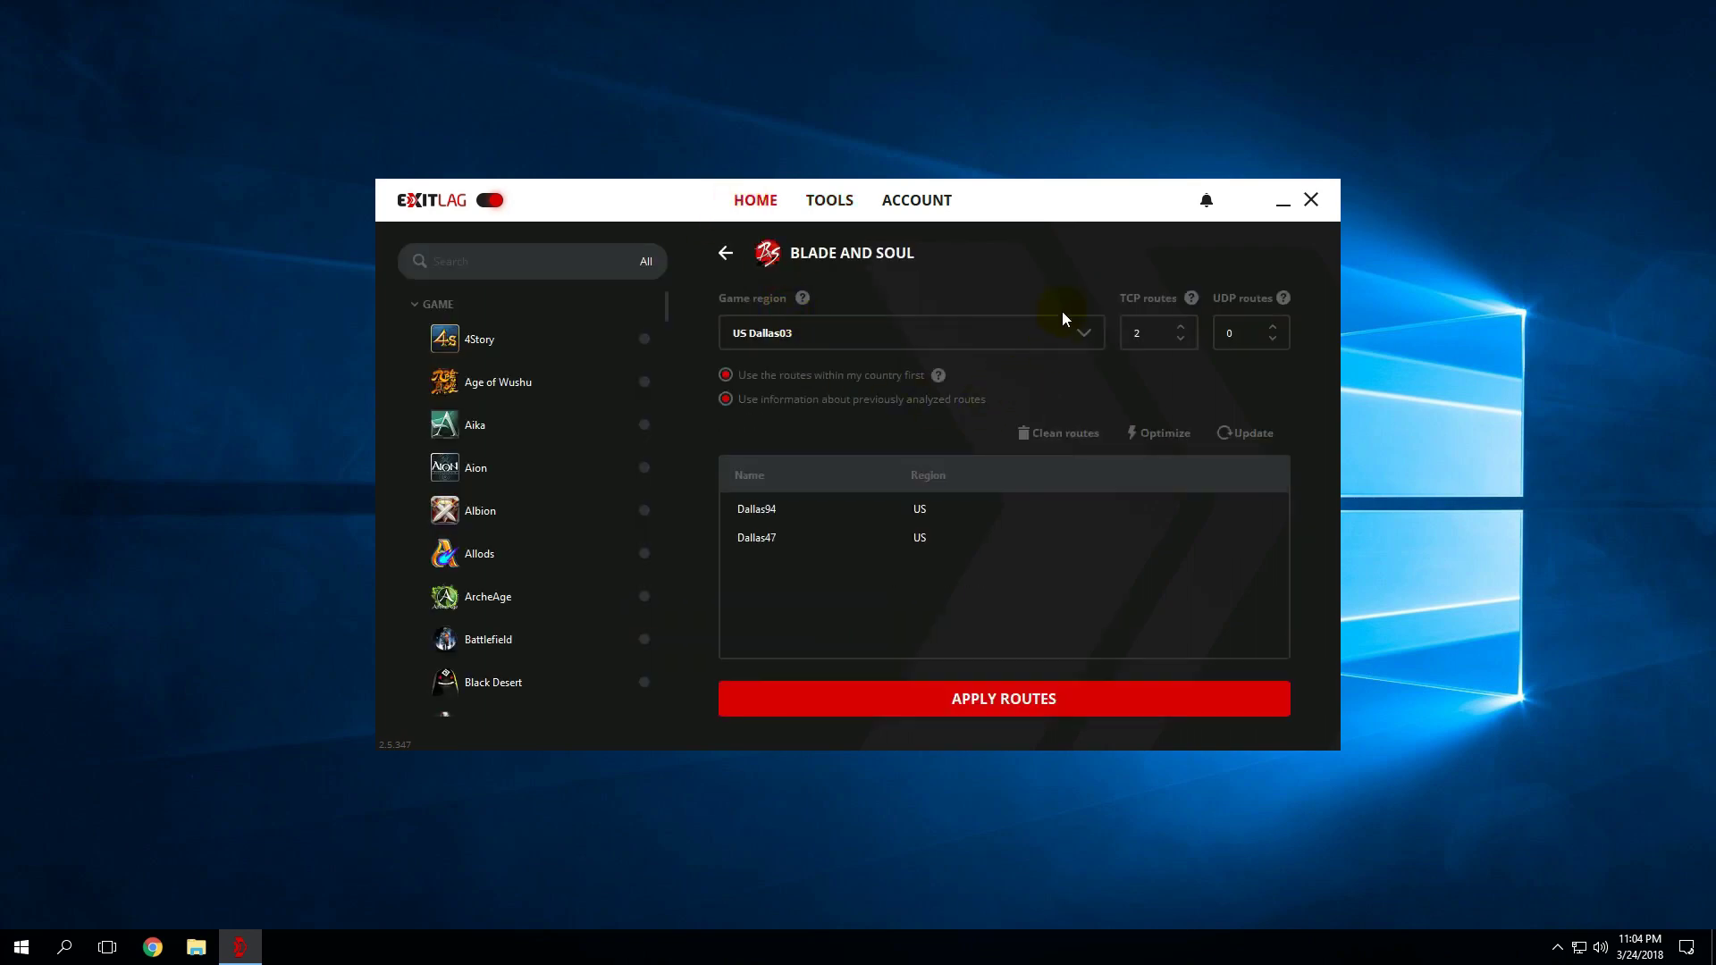
pyautogui.click(922, 323)
pyautogui.click(925, 325)
pyautogui.click(946, 342)
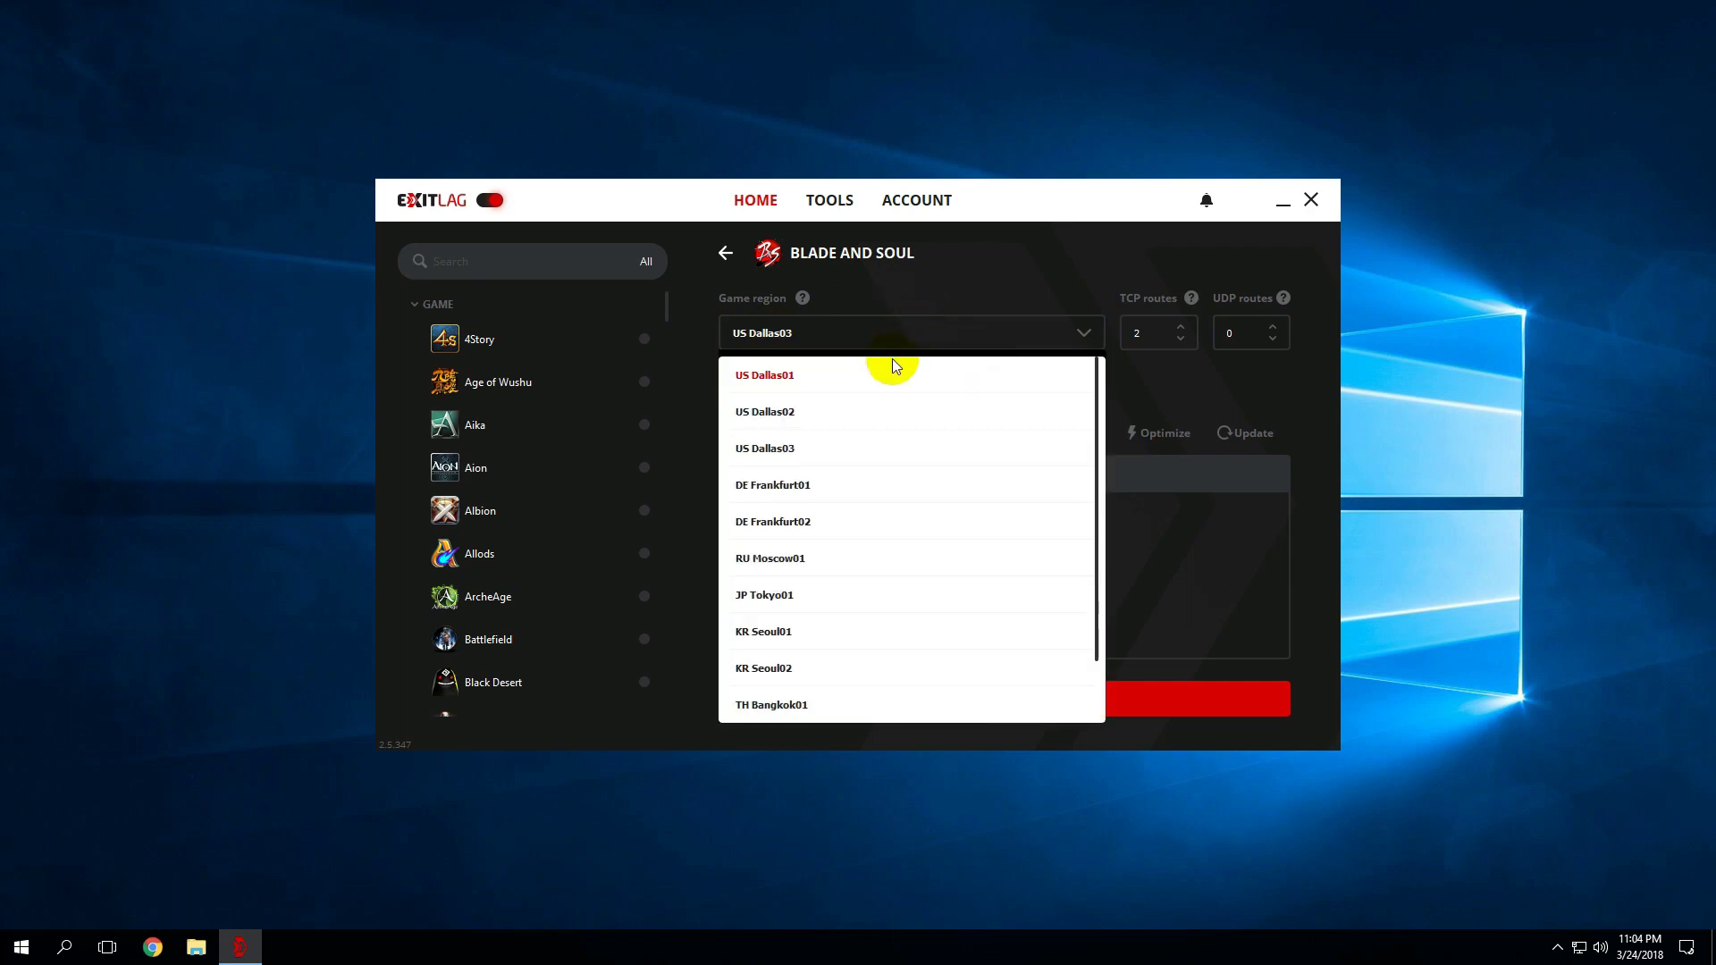
pyautogui.click(931, 341)
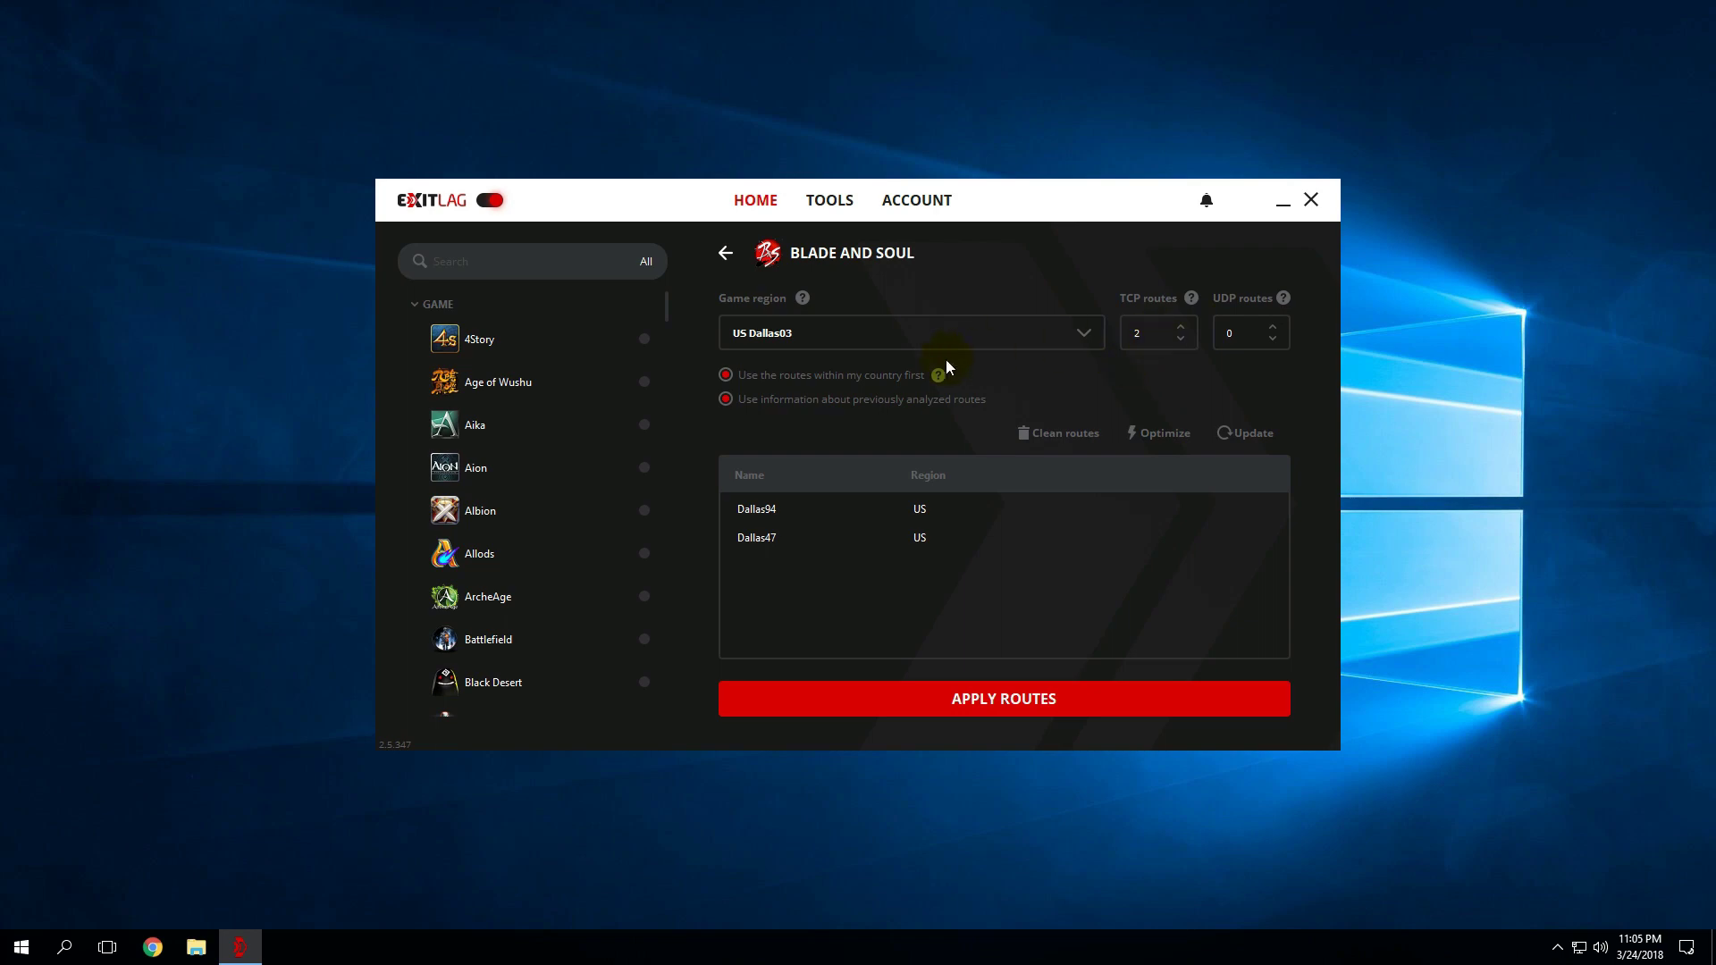
# Optimize and update the Blade and Soul routes for the US Dallas03 region, and apply them
pyautogui.click(1165, 436)
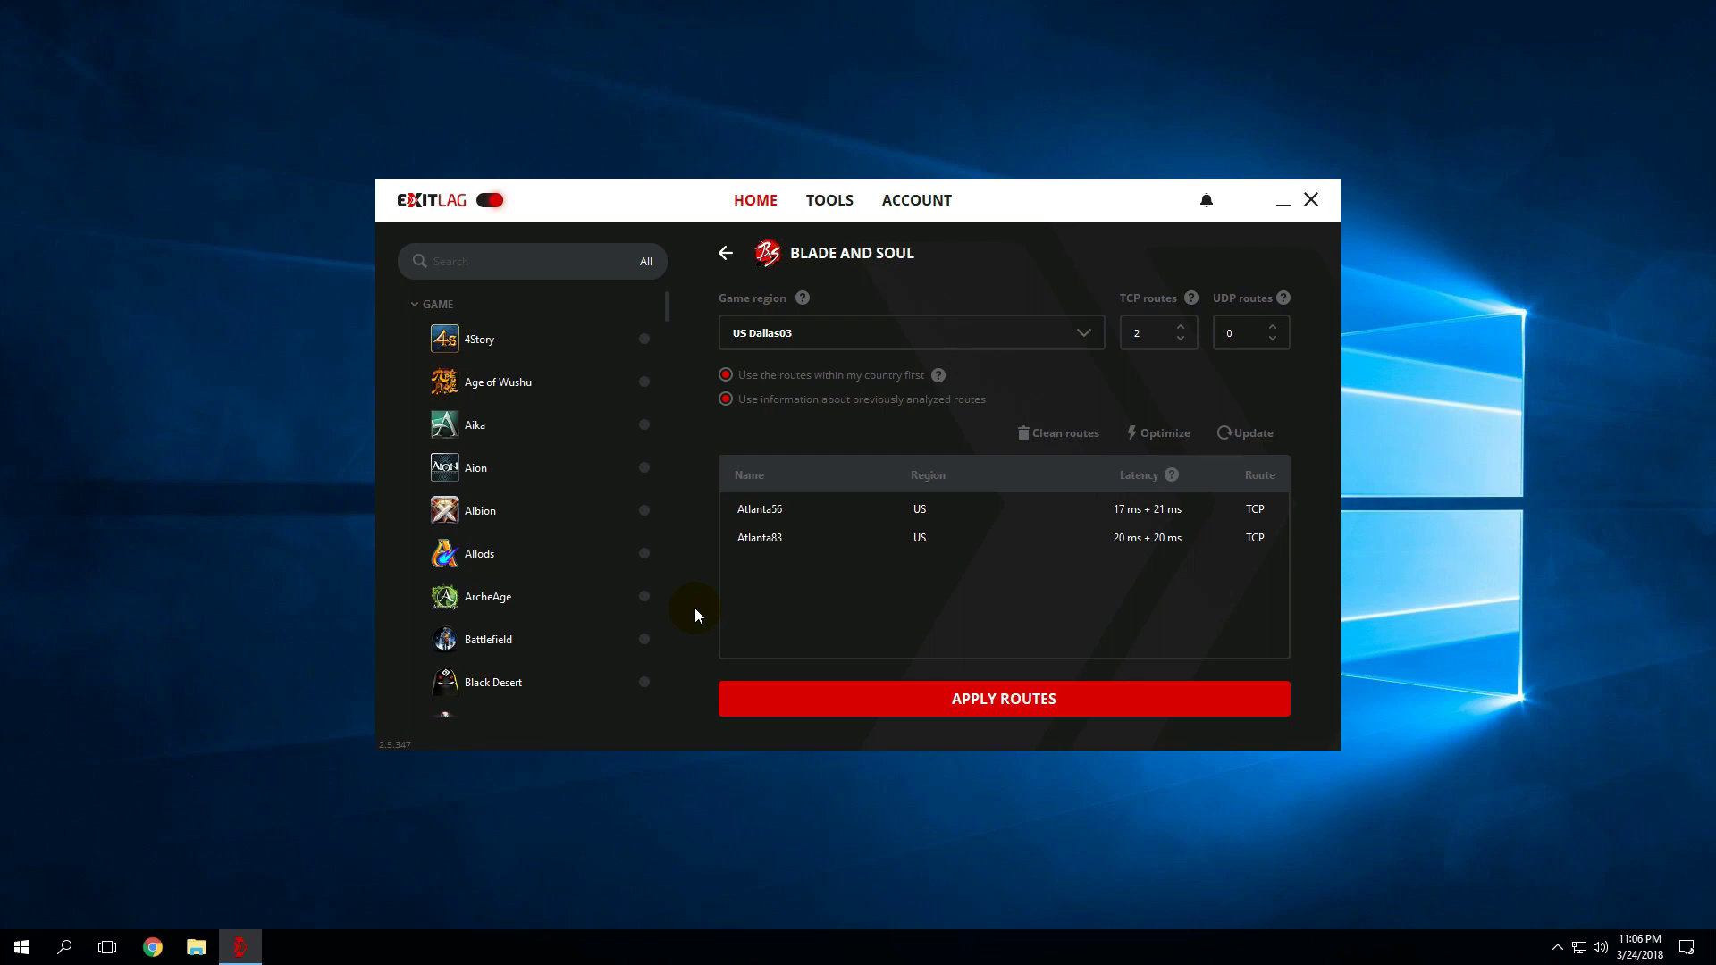
pyautogui.click(1236, 438)
pyautogui.click(1062, 695)
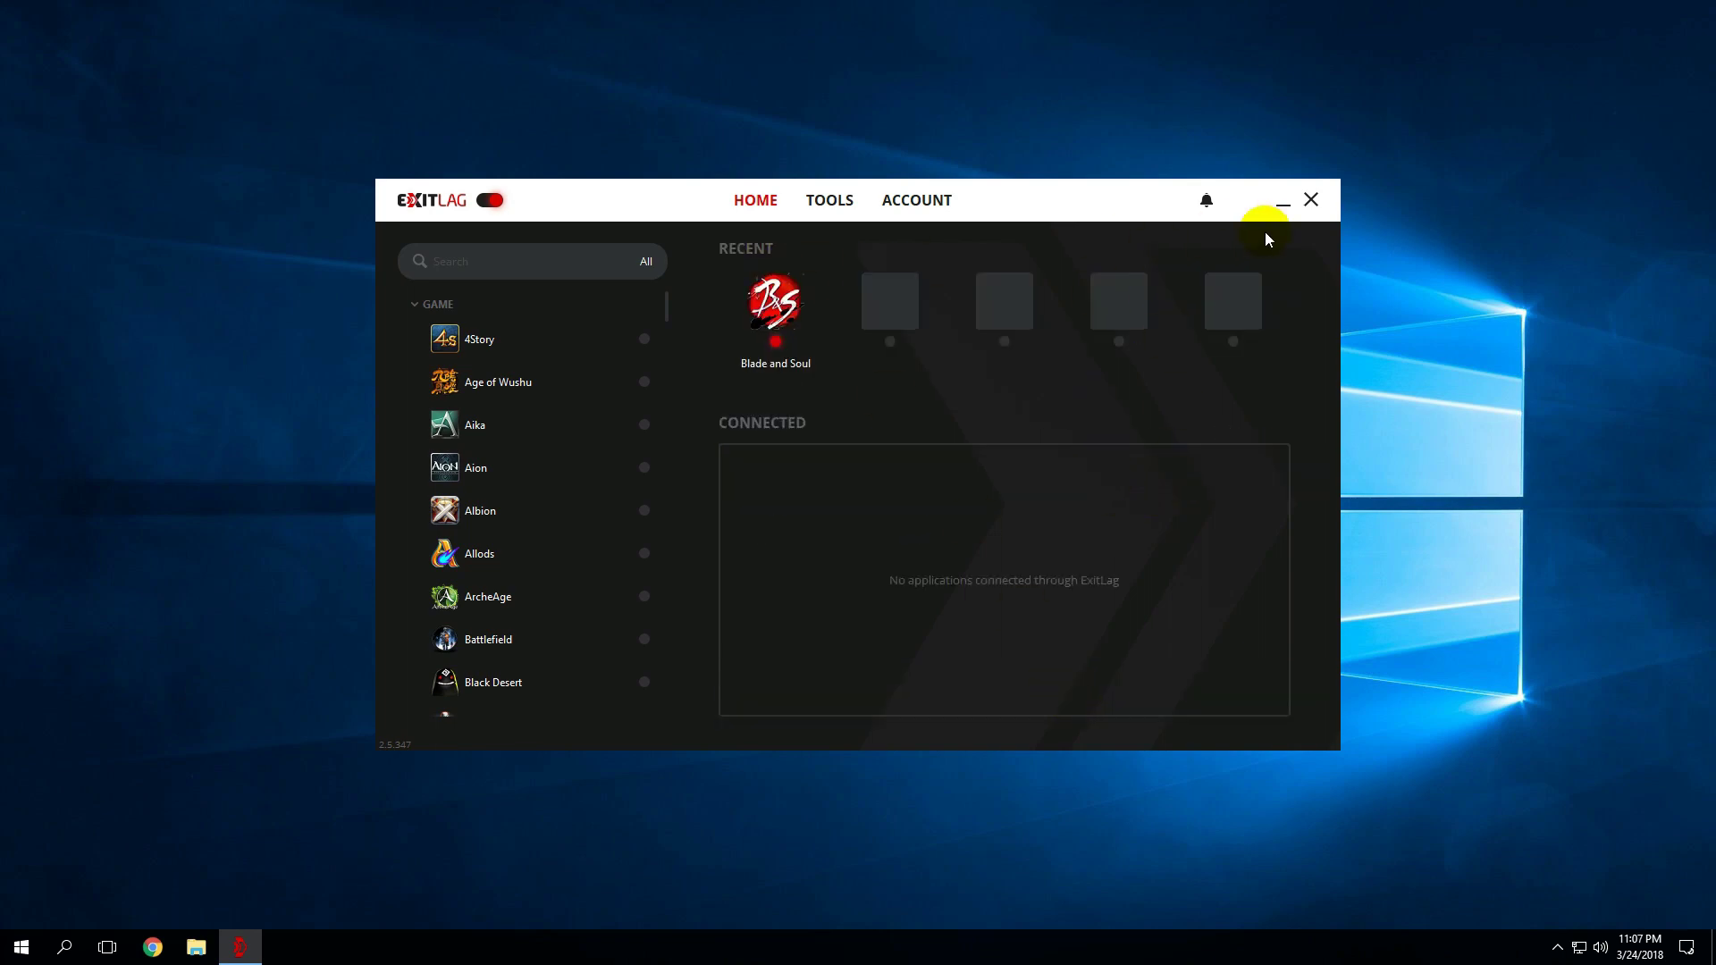
pyautogui.moveTo(1130, 193)
pyautogui.mouseDown()
pyautogui.moveTo(1202, 194)
pyautogui.moveTo(1154, 193)
pyautogui.mouseUp()
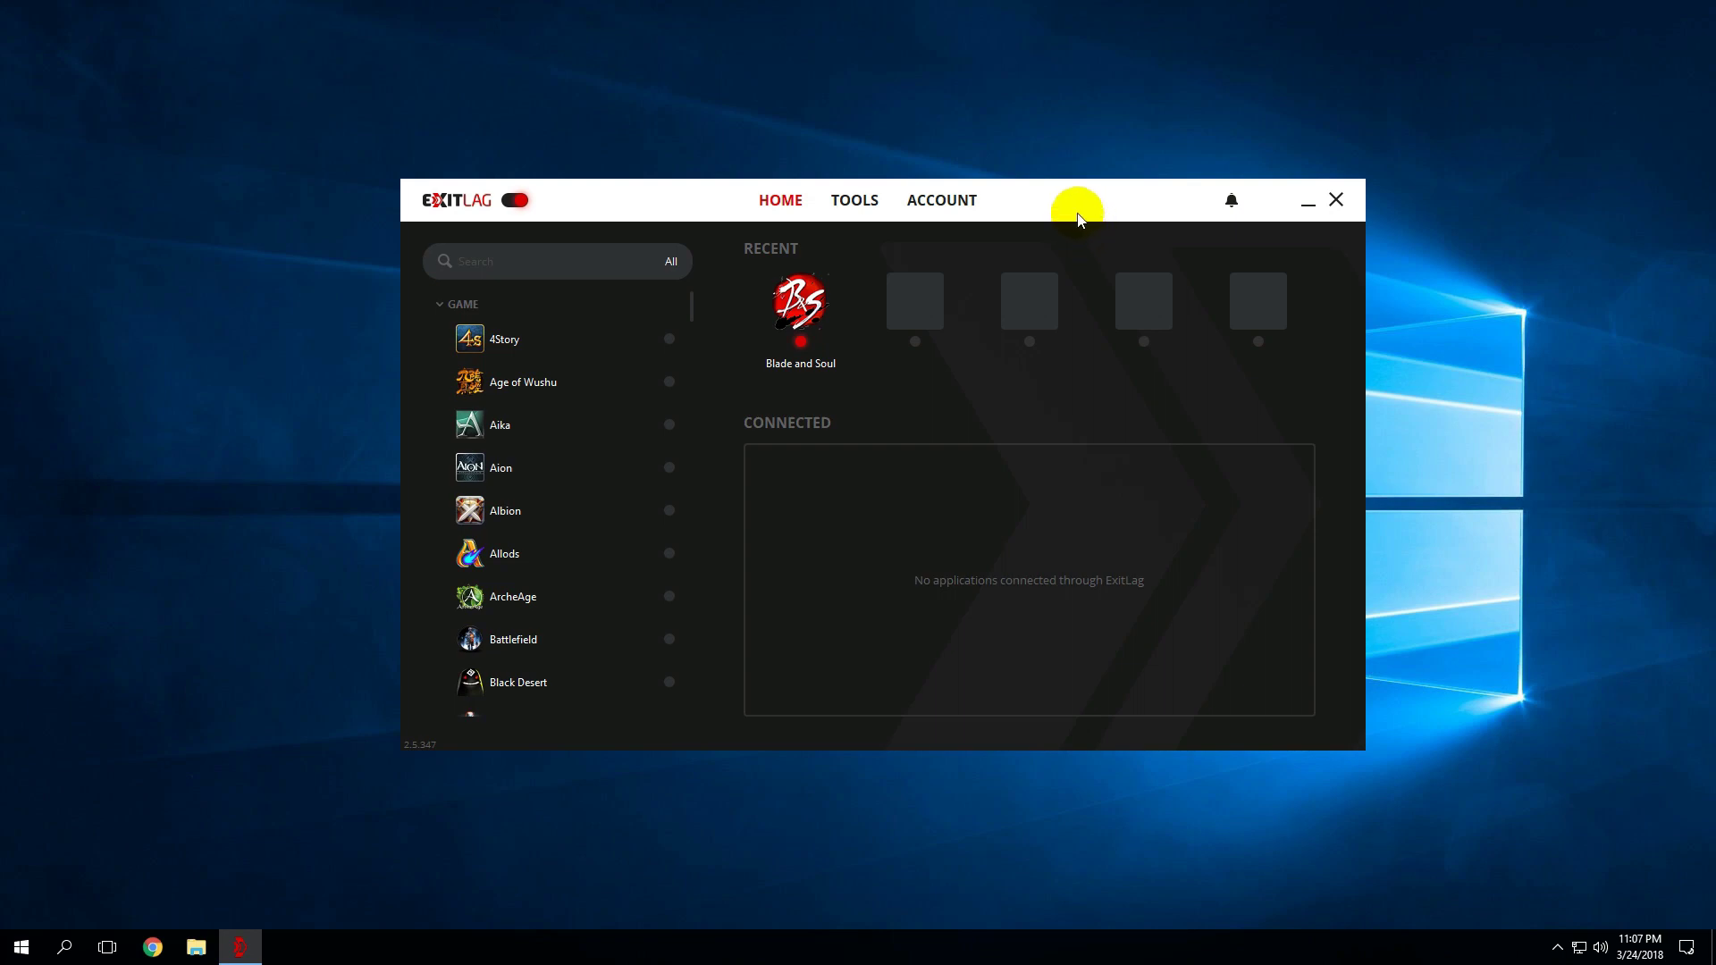
pyautogui.moveTo(1065, 204)
pyautogui.mouseDown()
pyautogui.moveTo(873, 237)
pyautogui.moveTo(969, 196)
pyautogui.moveTo(1108, 247)
pyautogui.moveTo(1078, 233)
pyautogui.mouseUp()
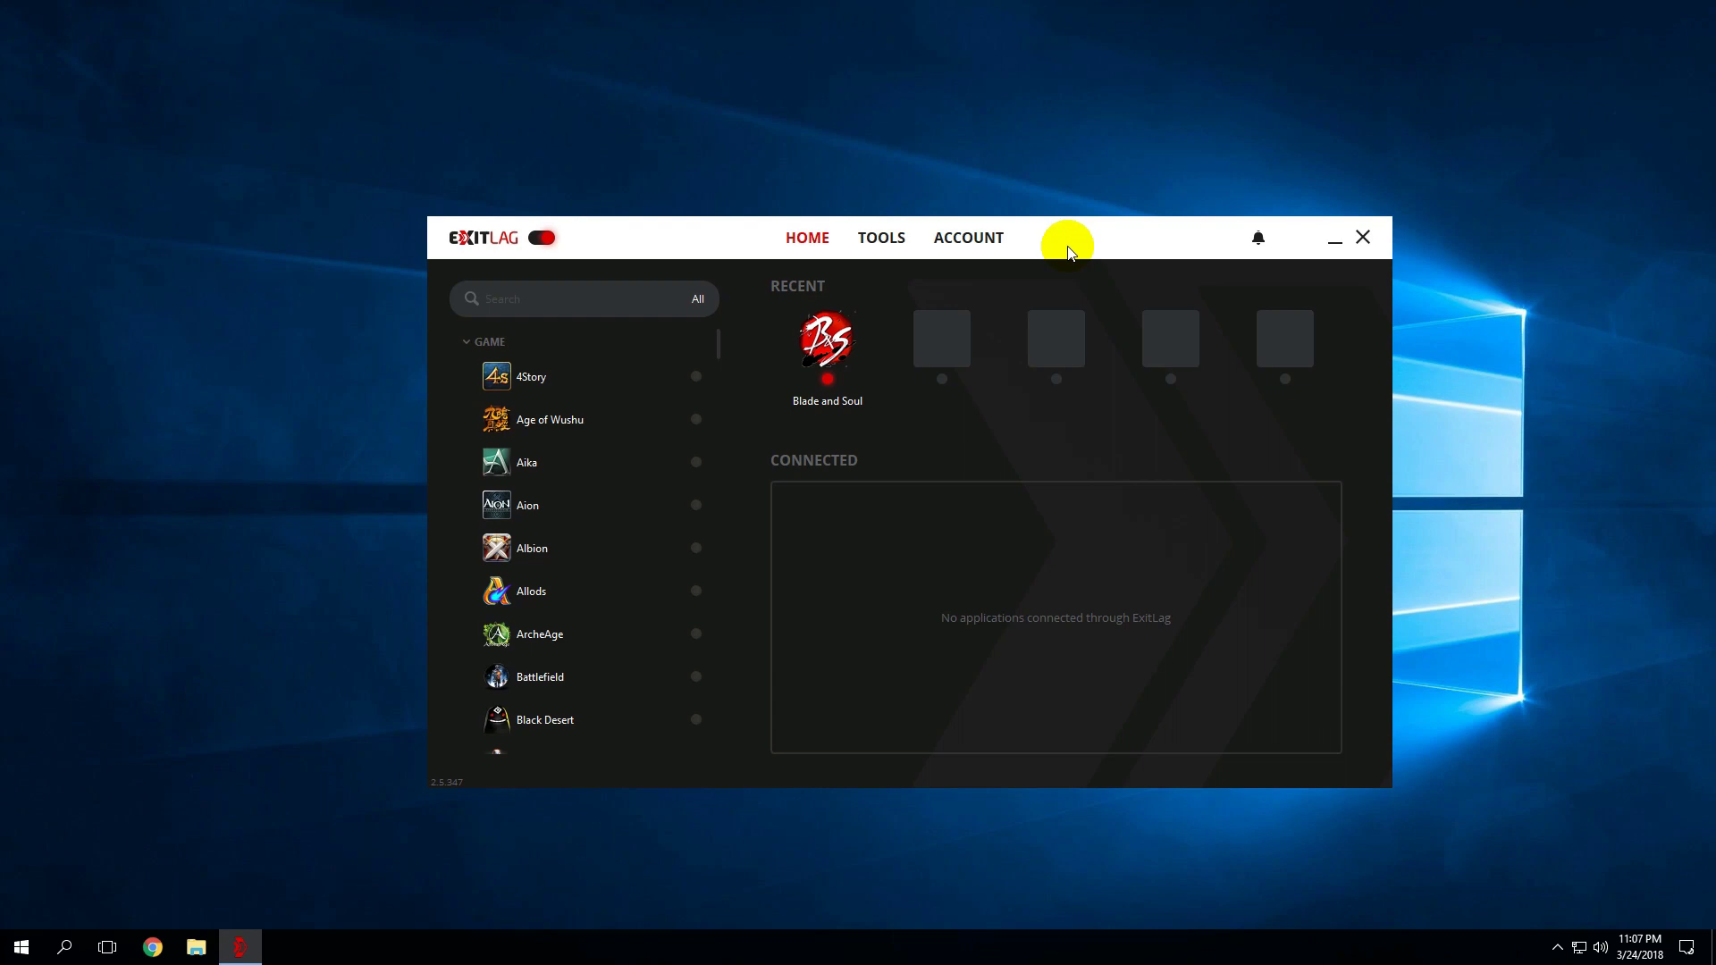
pyautogui.moveTo(1068, 251); pyautogui.dragTo(1118, 245)
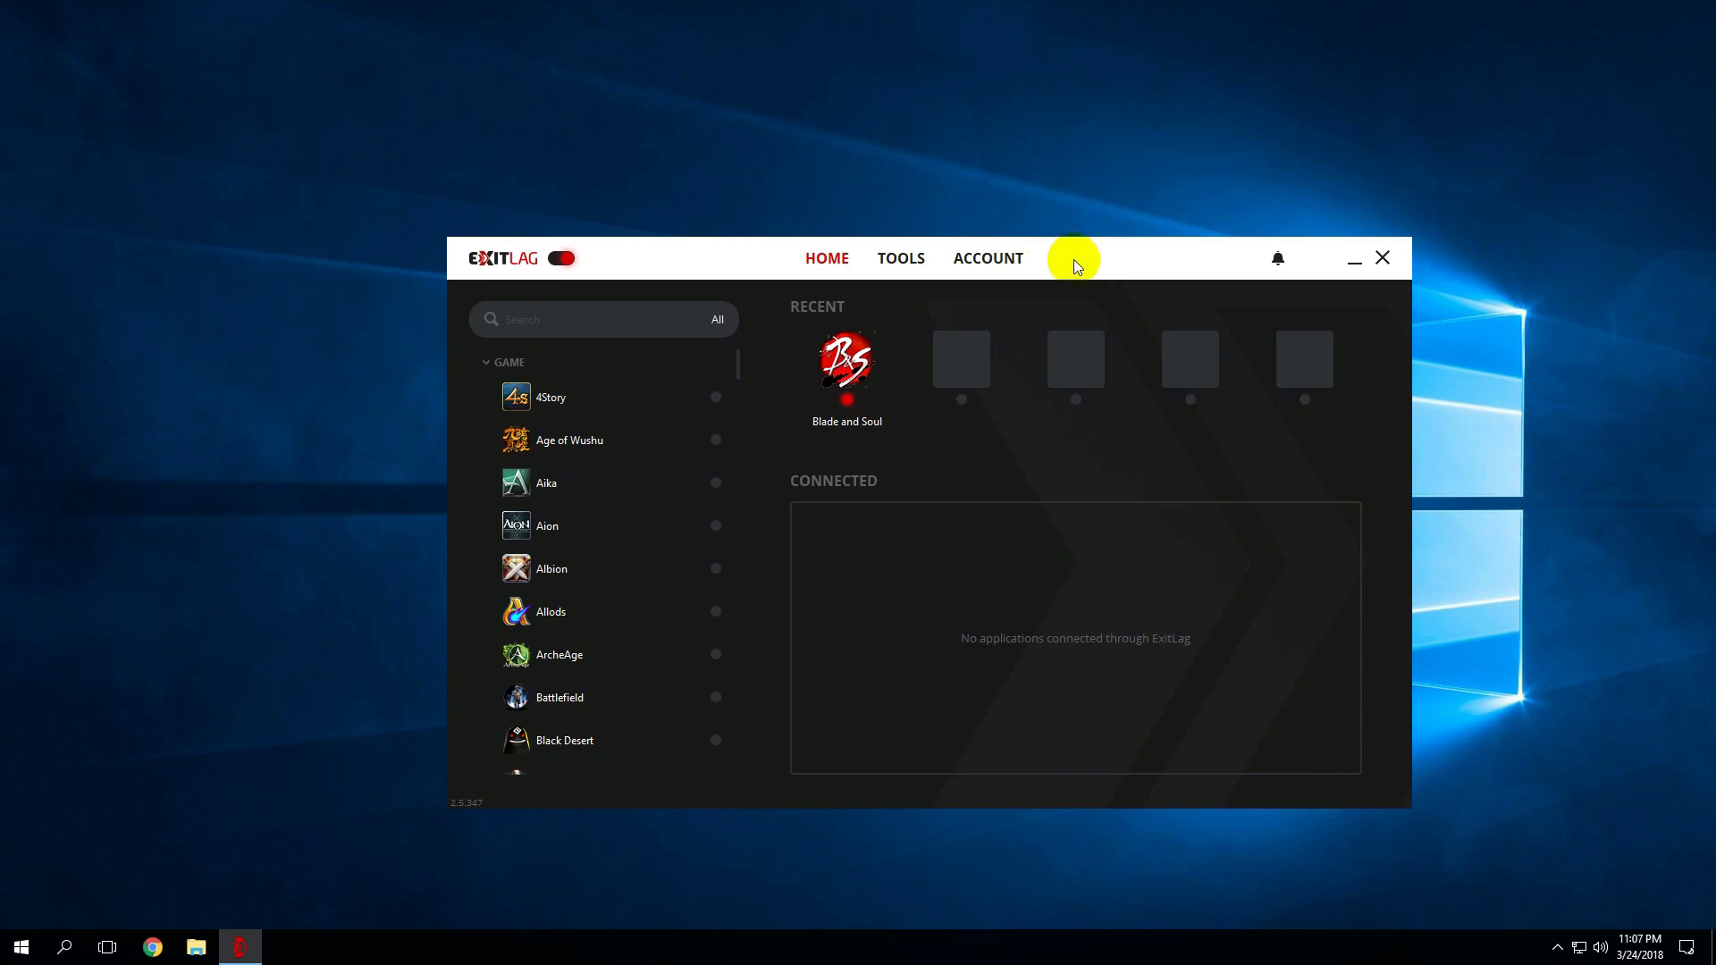
pyautogui.moveTo(1076, 260)
pyautogui.mouseDown()
pyautogui.moveTo(1129, 263)
pyautogui.moveTo(1069, 231)
pyautogui.mouseUp()
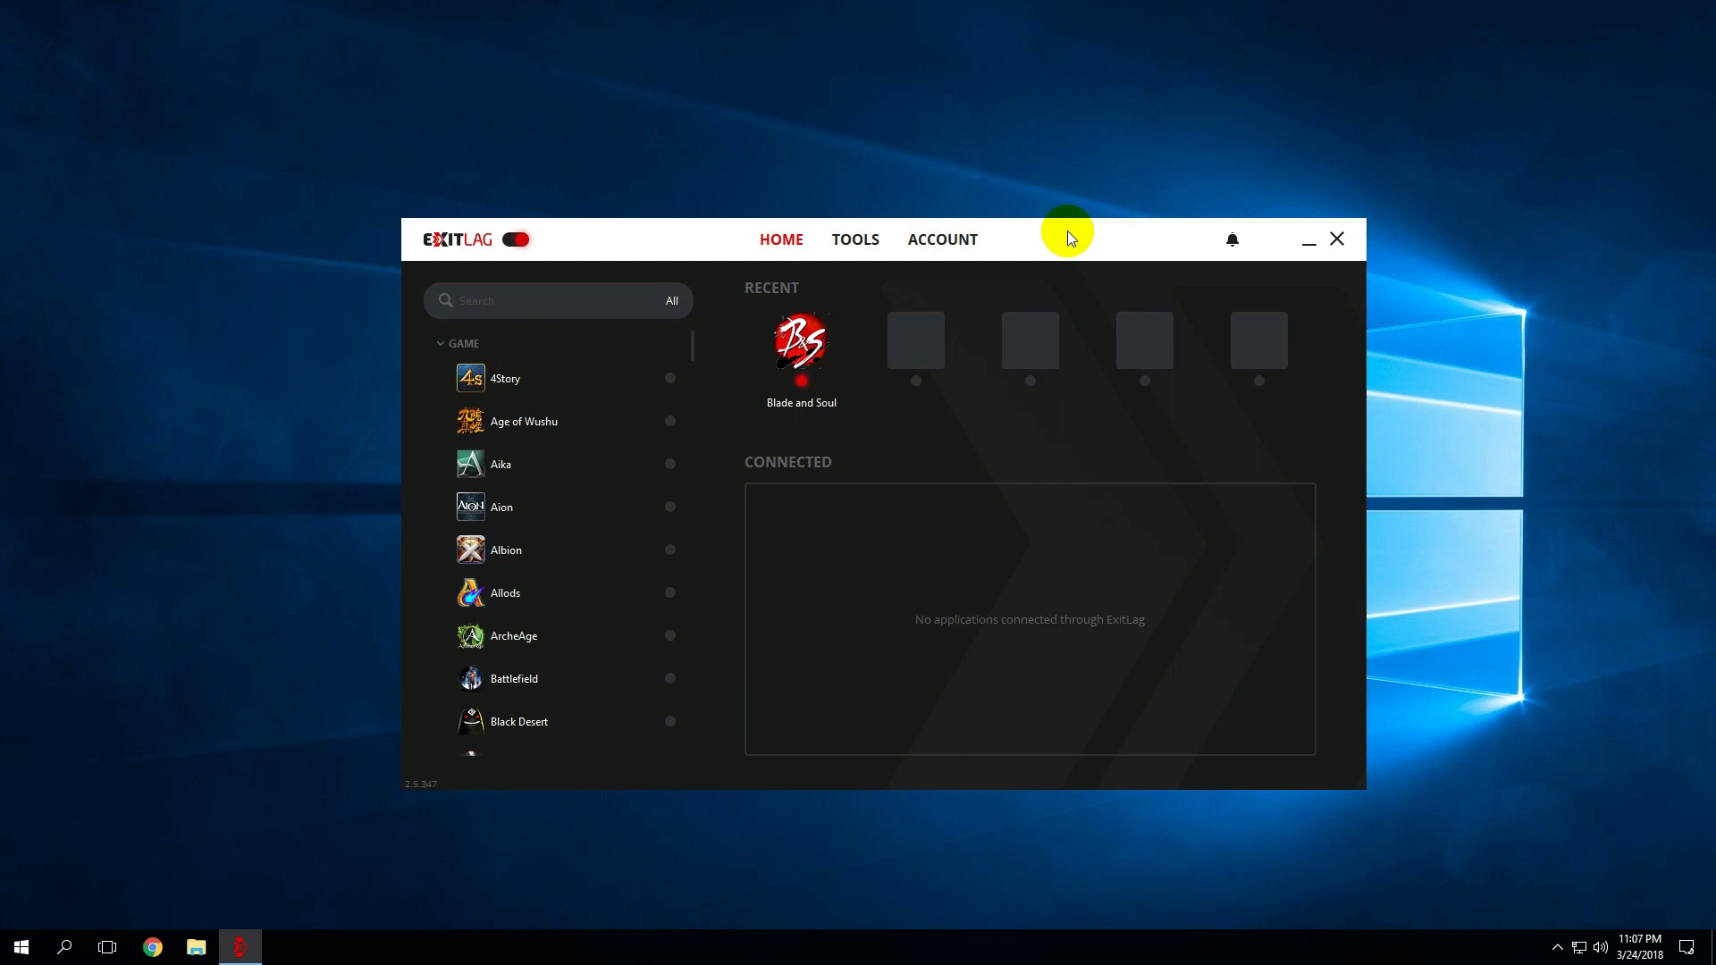